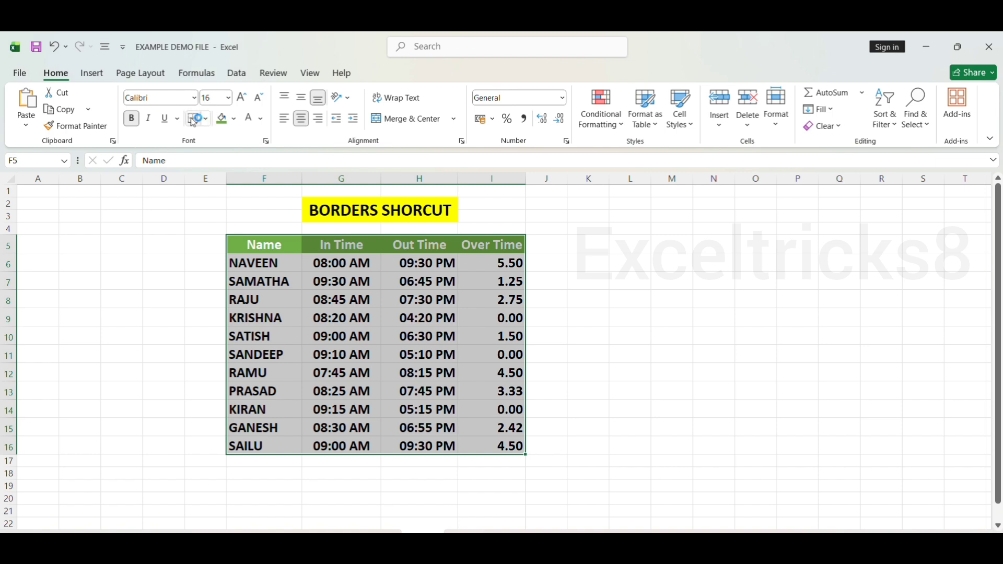
Apply all borders to the time table in F5:I16.
click(206, 119)
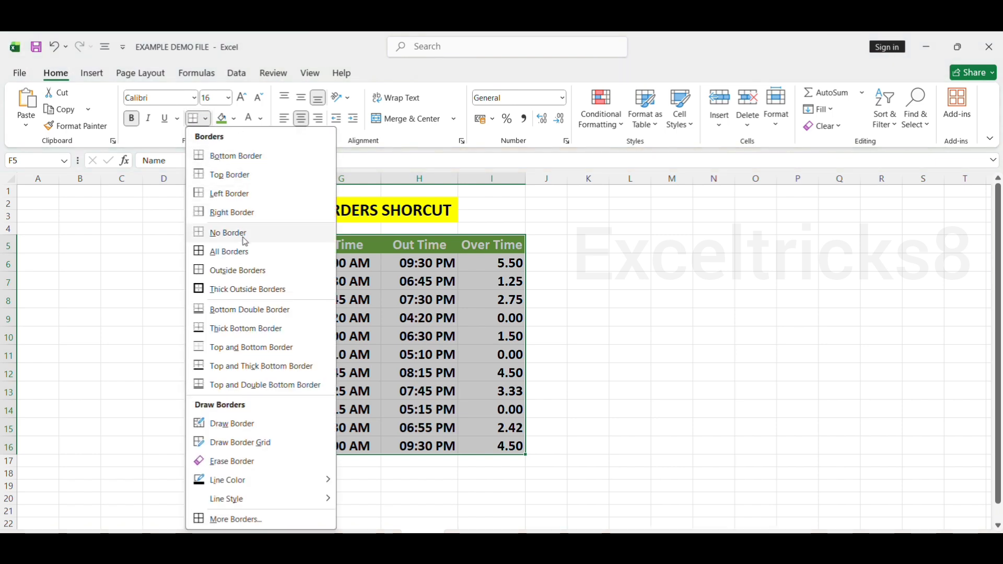
click(251, 251)
click(577, 339)
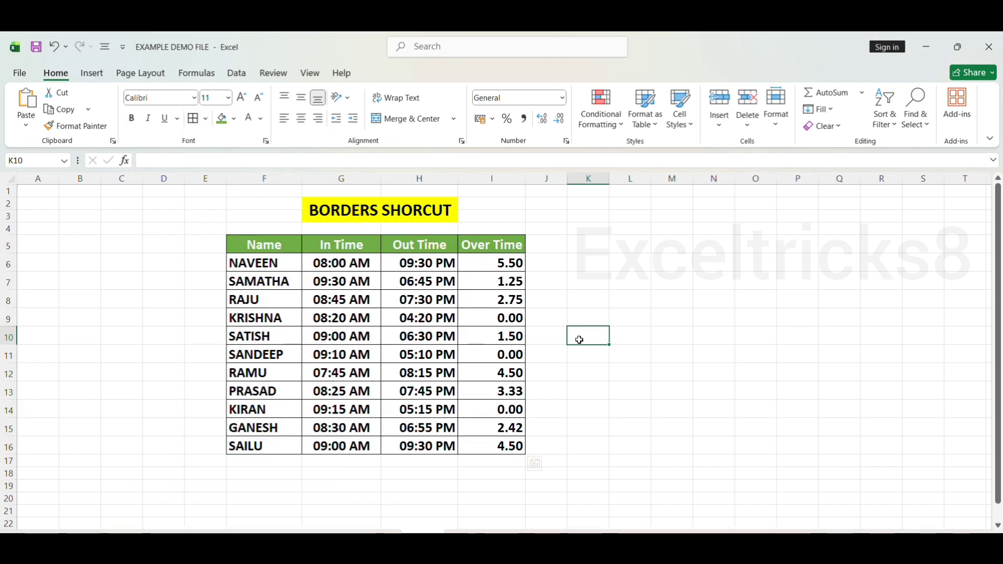
Remove the borders from the whole time table in F5:I16.
click(398, 314)
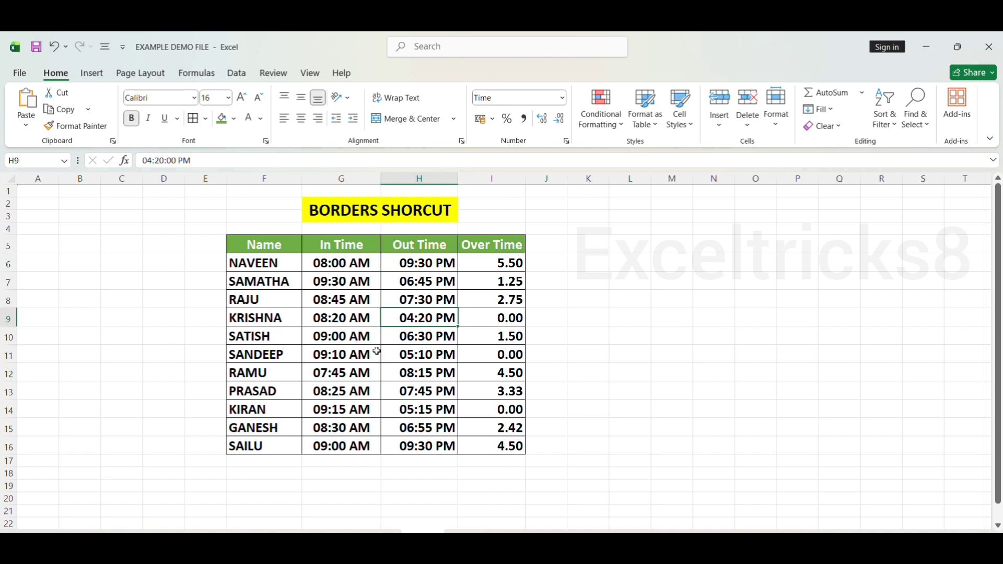
key(ctrl+a)
key(ctrl+shift+minus)
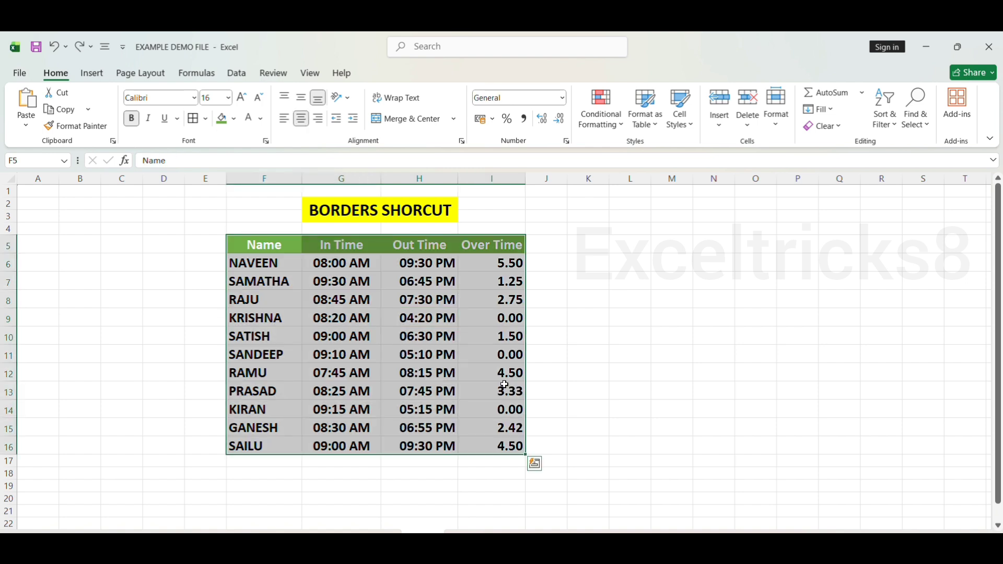
click(571, 332)
click(334, 286)
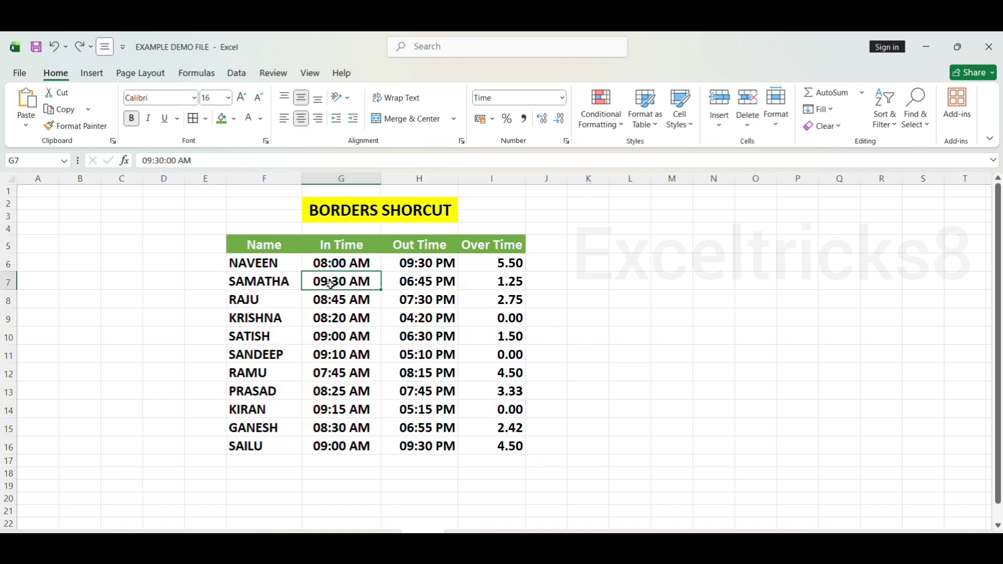
Select the whole table in F5:I16 and apply all borders to it.
key(ctrl+a)
key(alt+h)
key(b)
key(a)
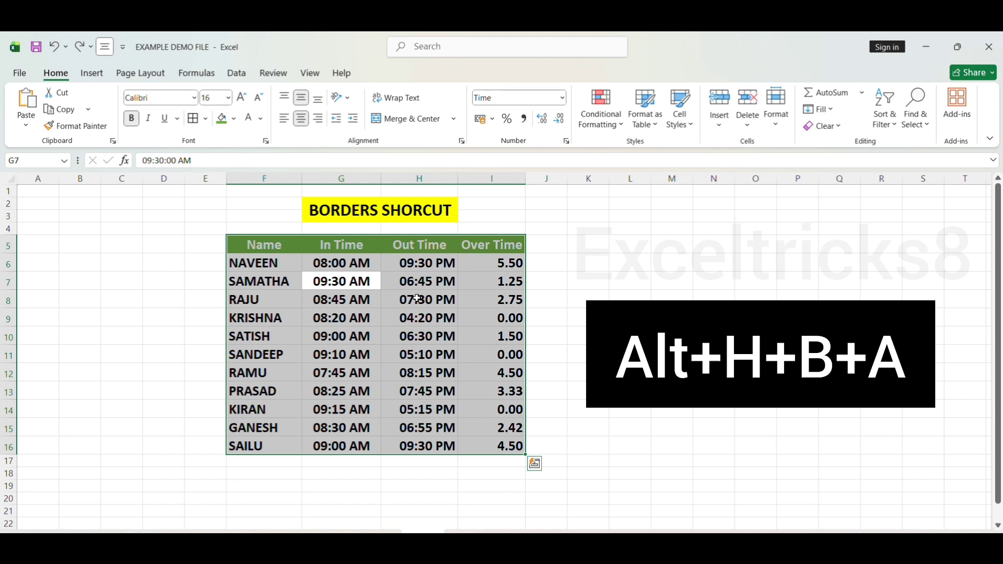
key(alt+h)
key(b)
key(a)
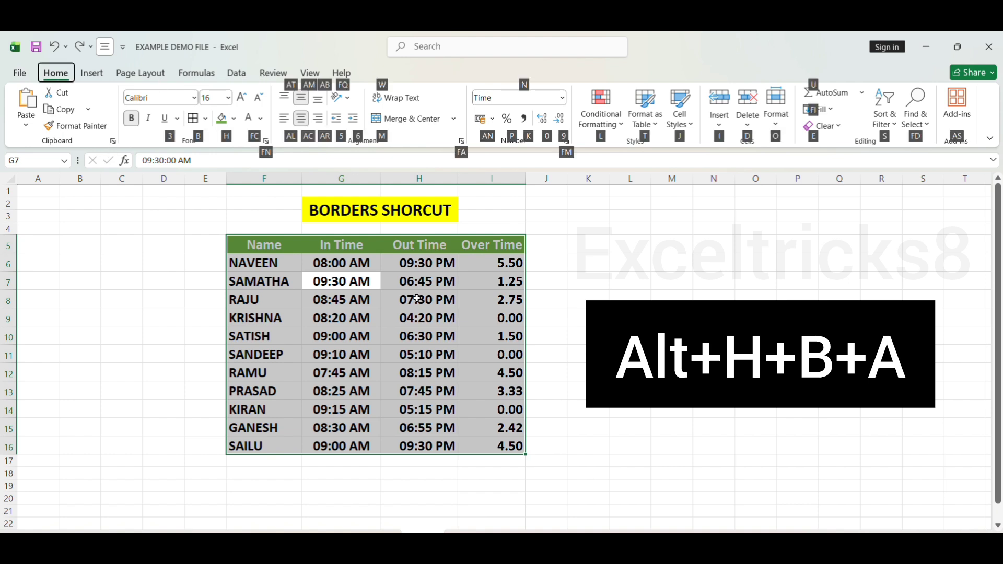
key(alt+h)
key(b)
key(a)
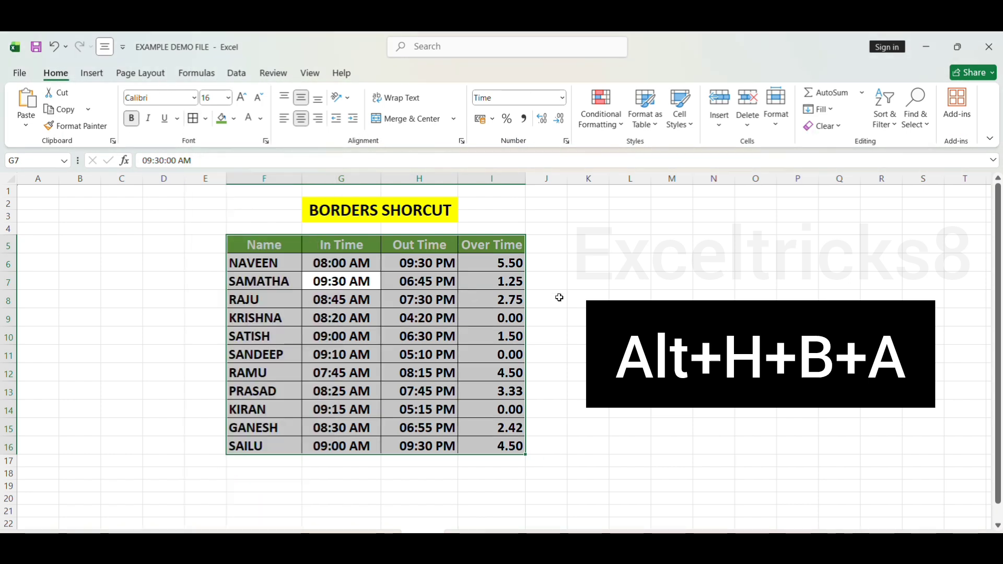
click(577, 317)
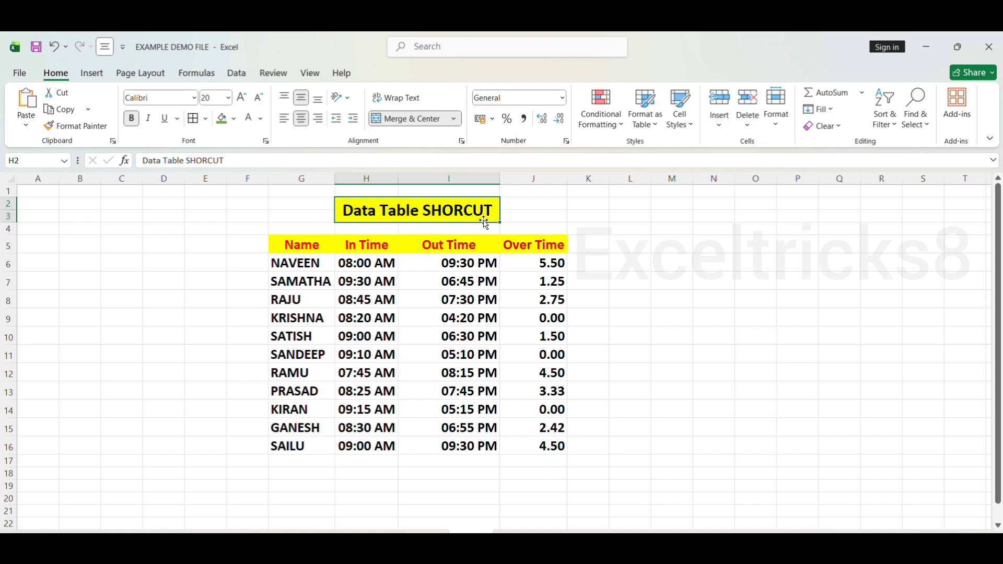
drag(303, 249, 534, 235)
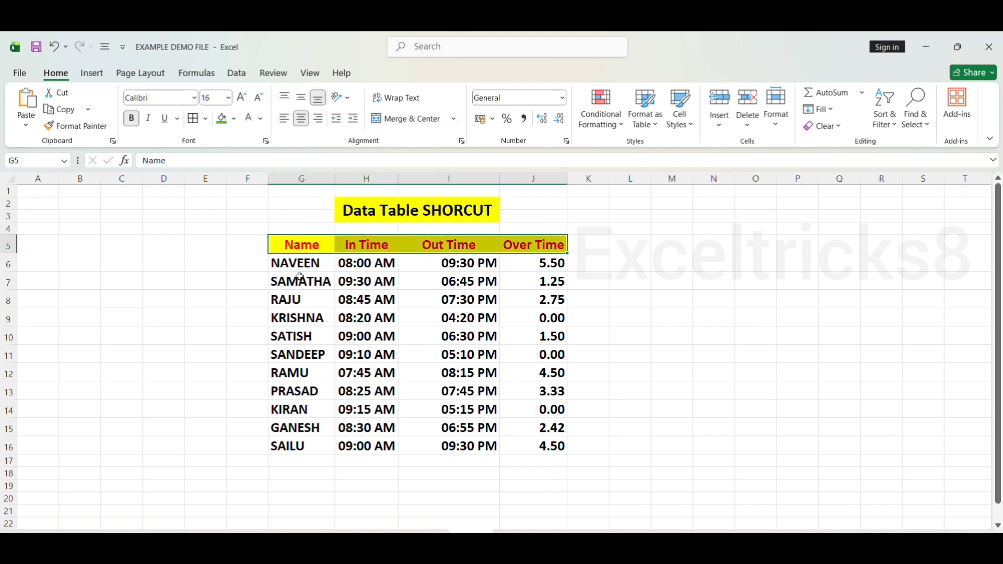
drag(297, 263, 529, 266)
drag(284, 300, 538, 324)
drag(283, 354, 542, 354)
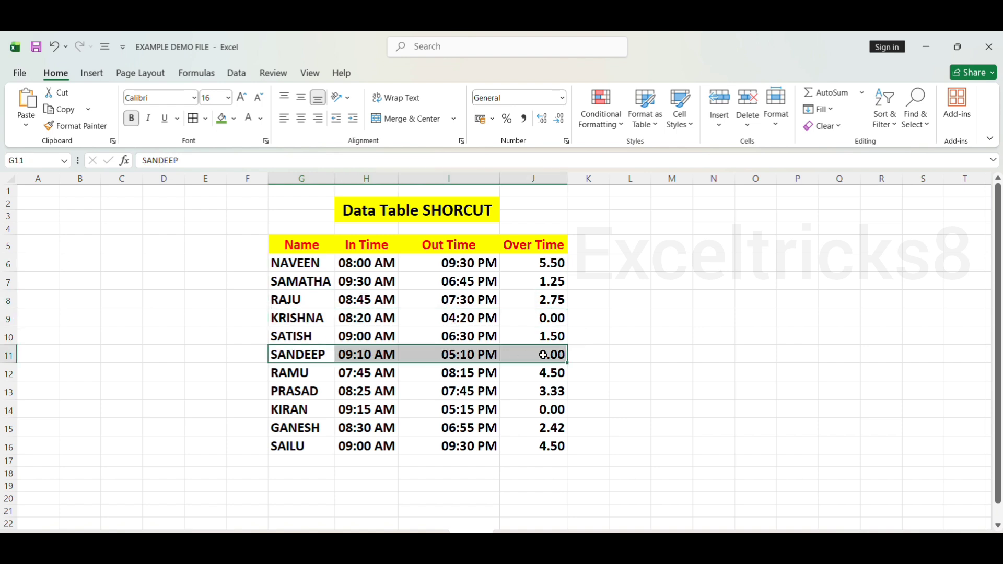
Convert the range G5:J16 into a table with headers and look through the available table styles.
drag(289, 243, 524, 445)
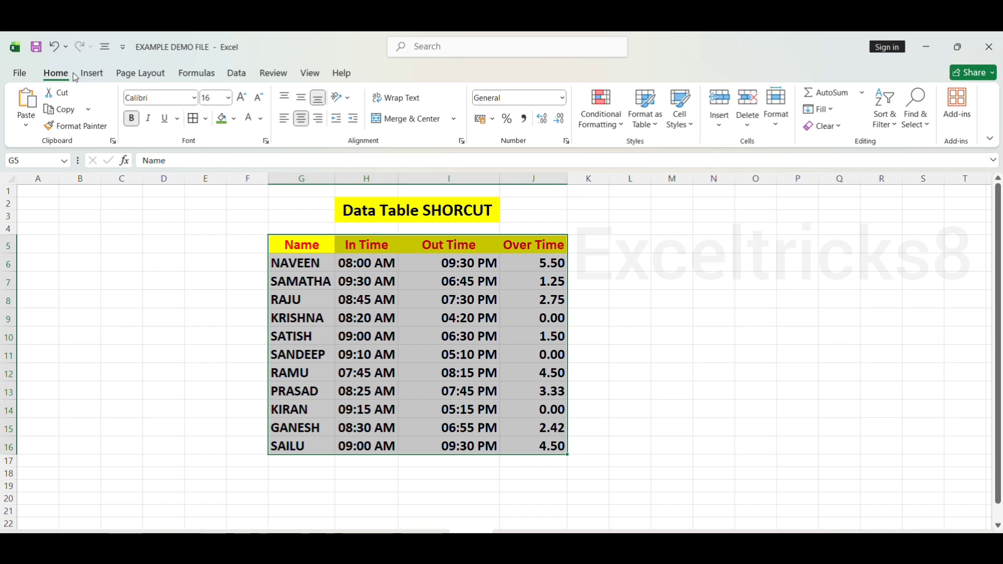
click(93, 77)
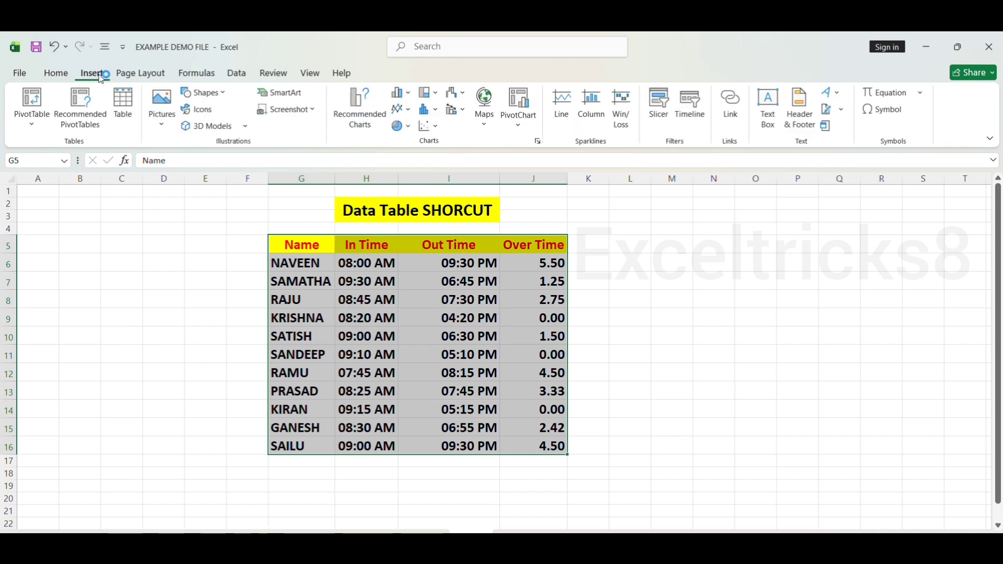
click(126, 107)
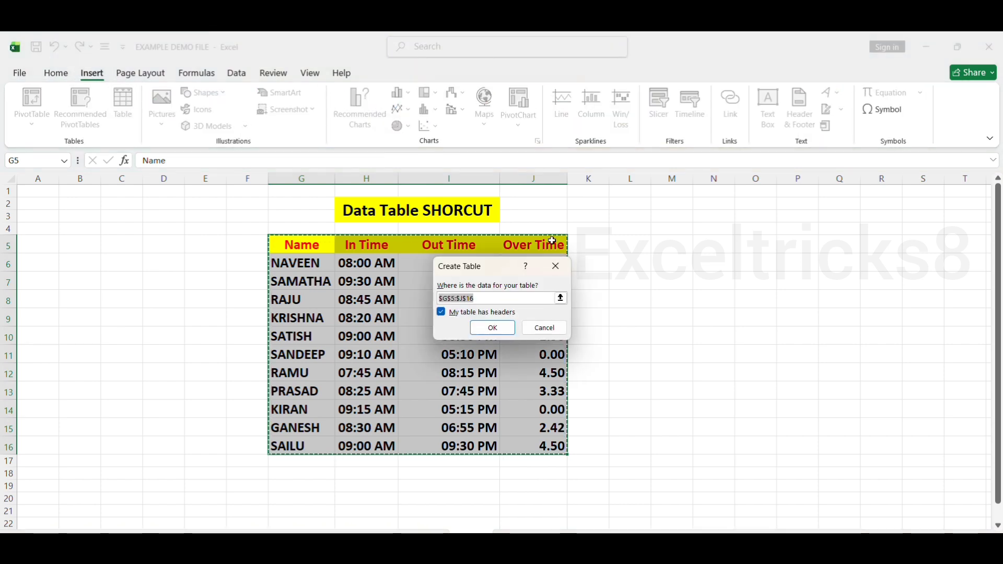
click(492, 329)
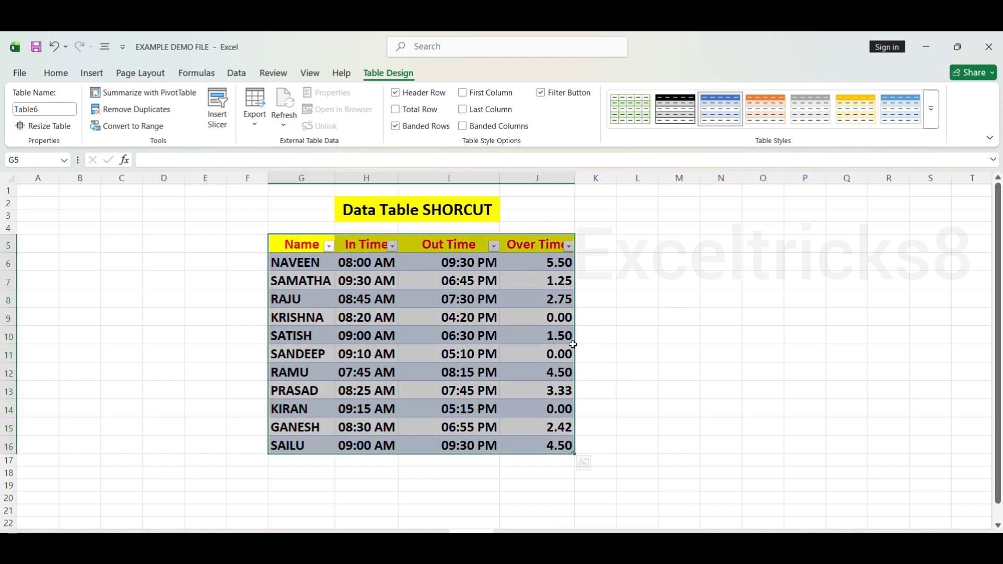
click(936, 118)
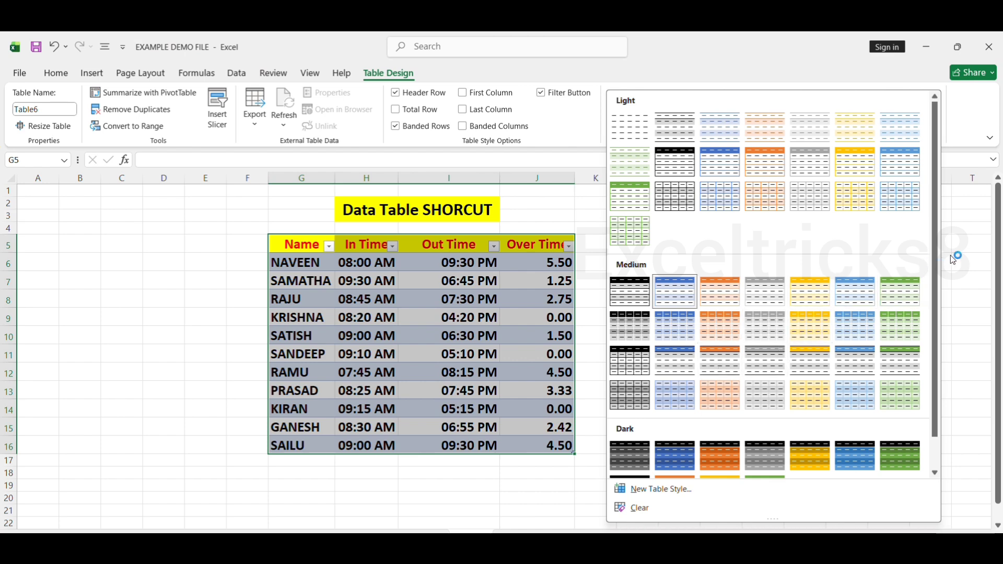
key(Escape)
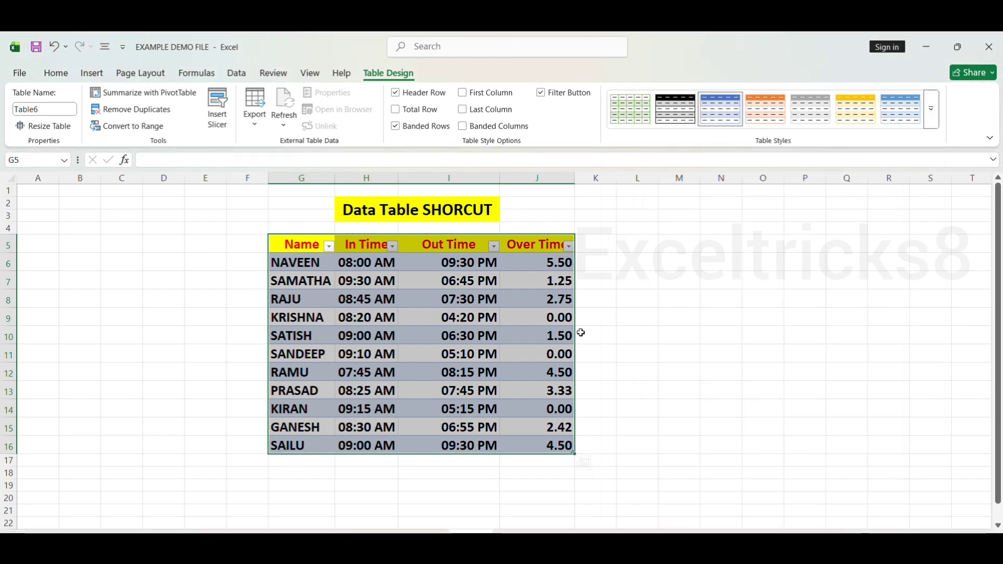
Undo the conversion of G5:J16 into a table.
key(ctrl+z)
click(623, 318)
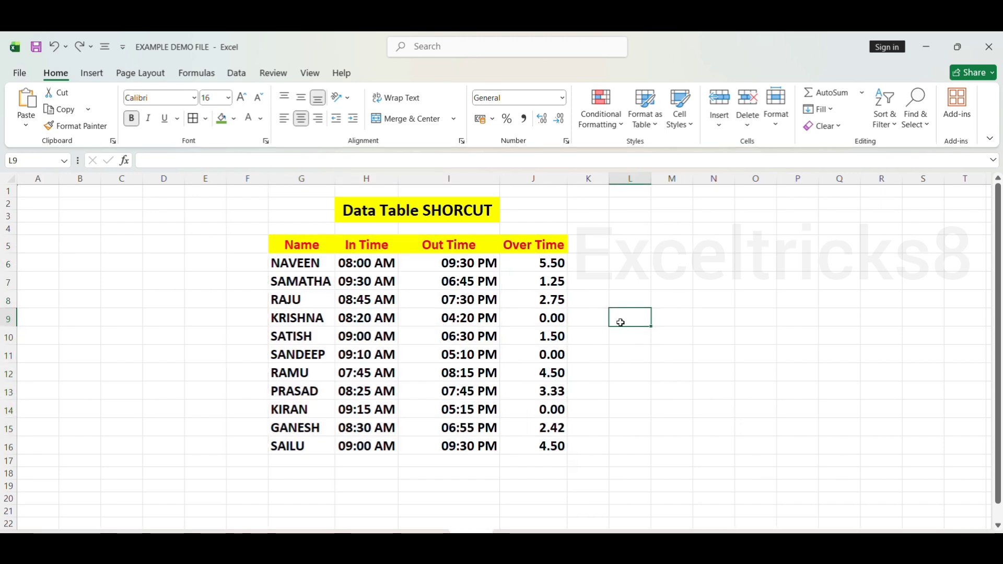
Create a table from the data range G5:J16, with its first row as headers.
click(310, 243)
key(ctrl+t)
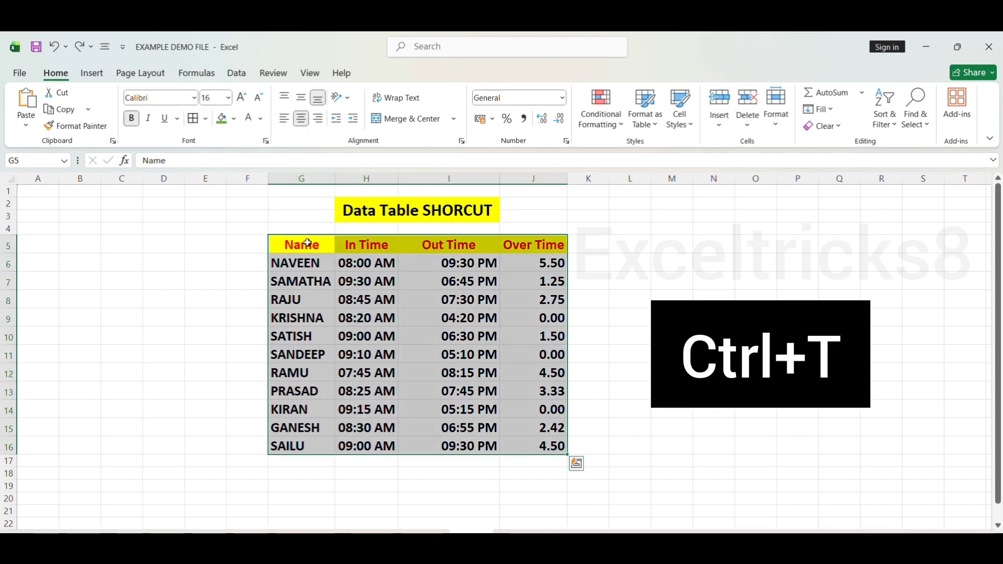
key(ctrl+t)
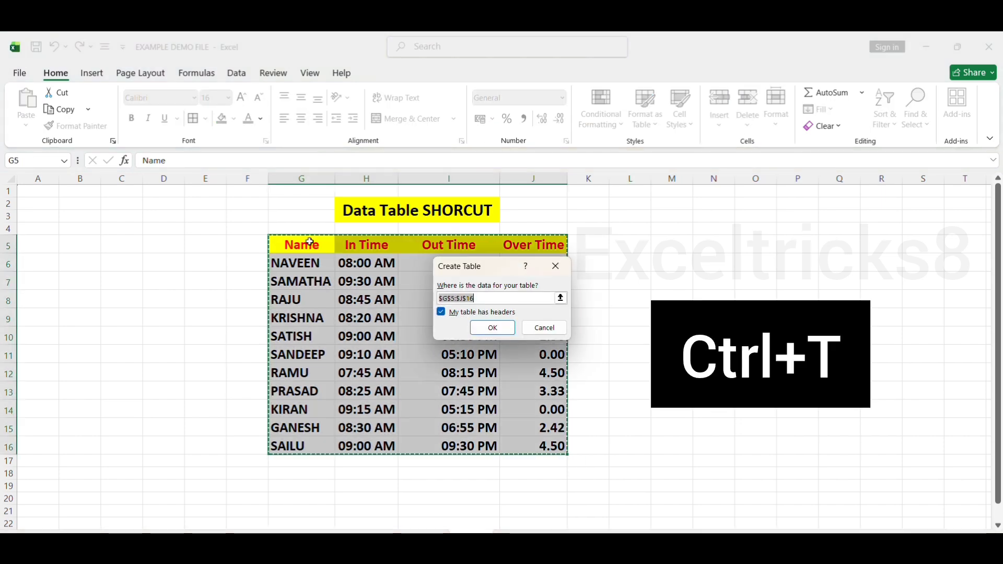
key(Return)
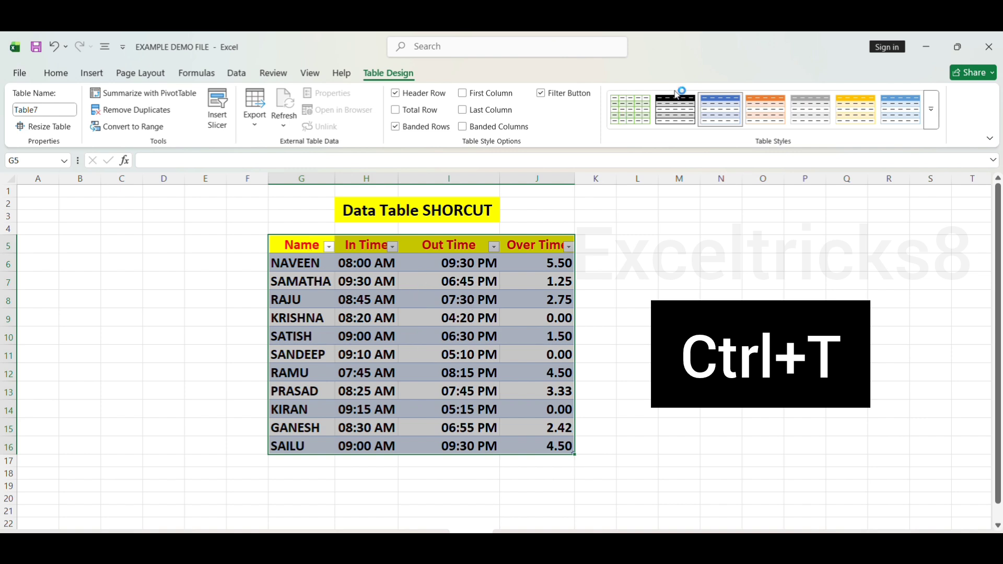
Apply the light blue banded style from the second row of the Medium table styles to the table.
click(931, 110)
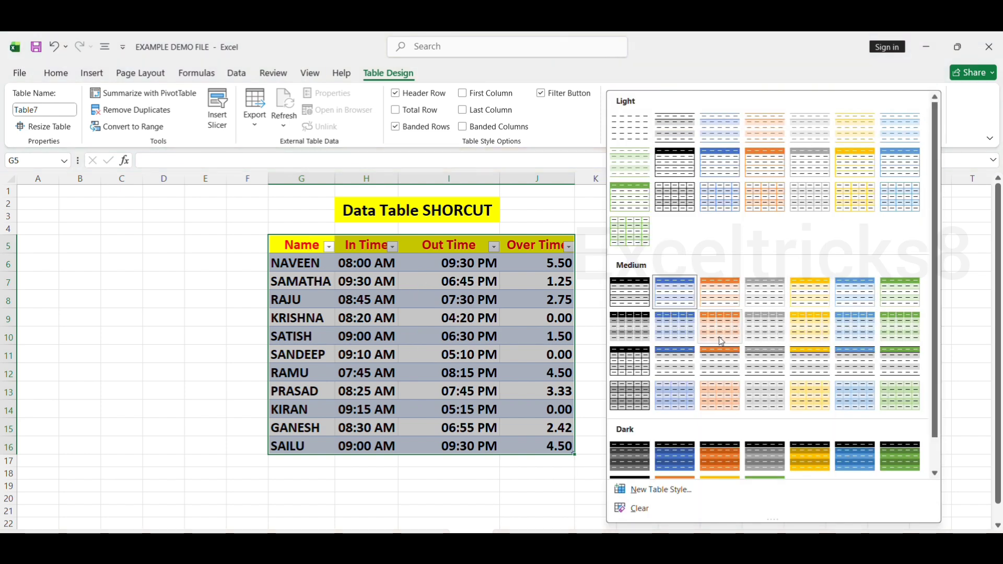
click(843, 337)
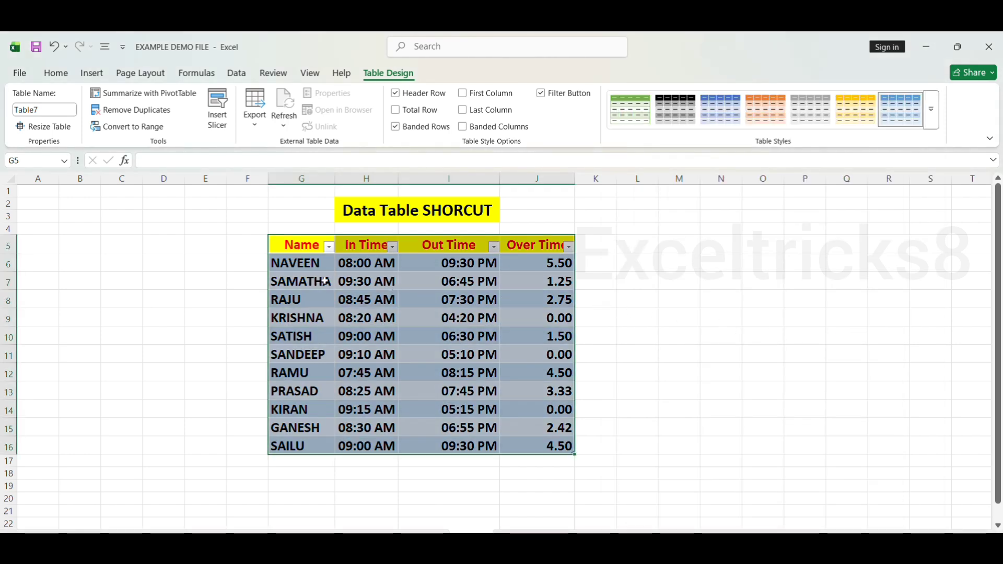
click(315, 249)
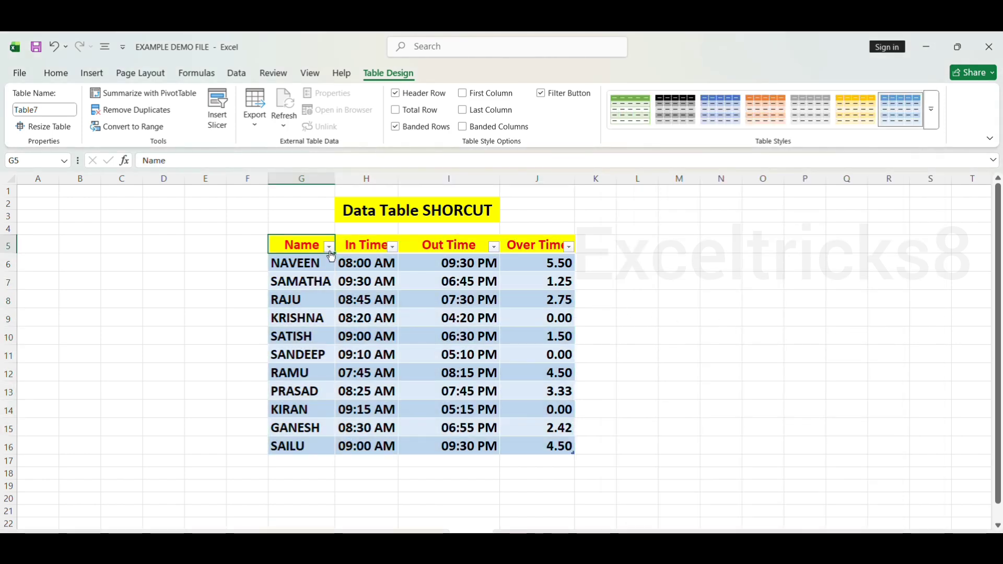
Filter the Name column to show only the people in rows 6, 8 and 16.
click(328, 247)
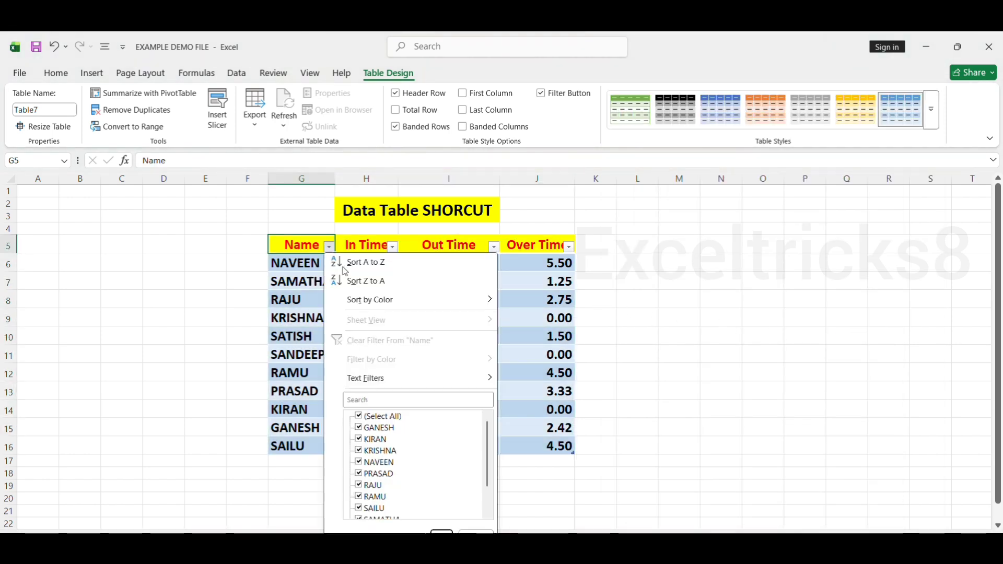
click(359, 417)
click(358, 462)
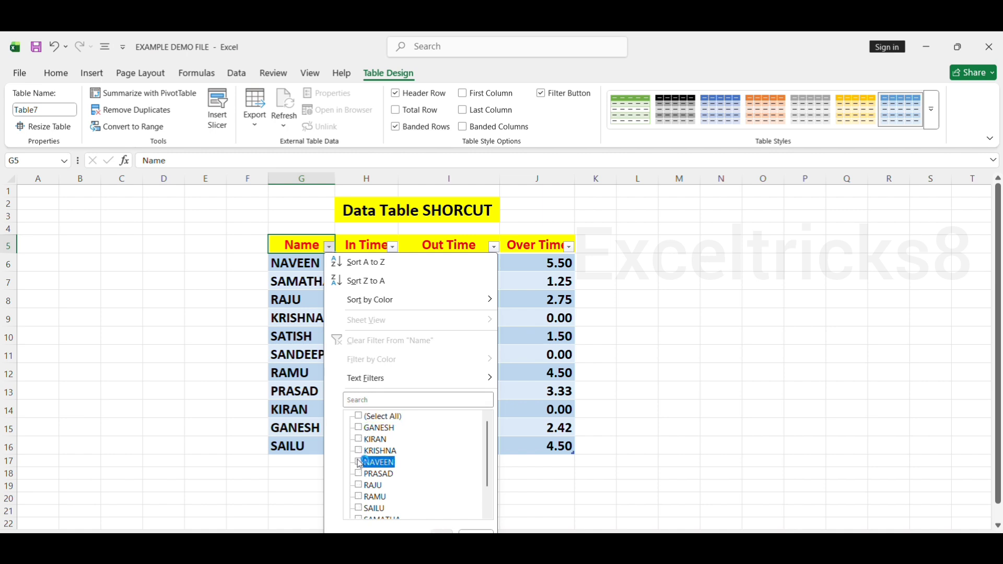
click(359, 485)
click(359, 508)
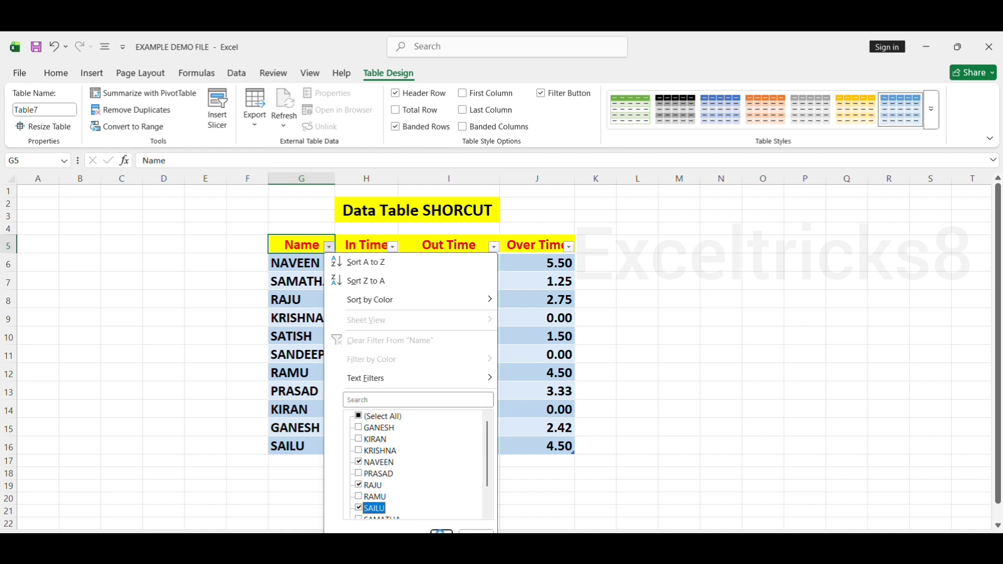
click(440, 532)
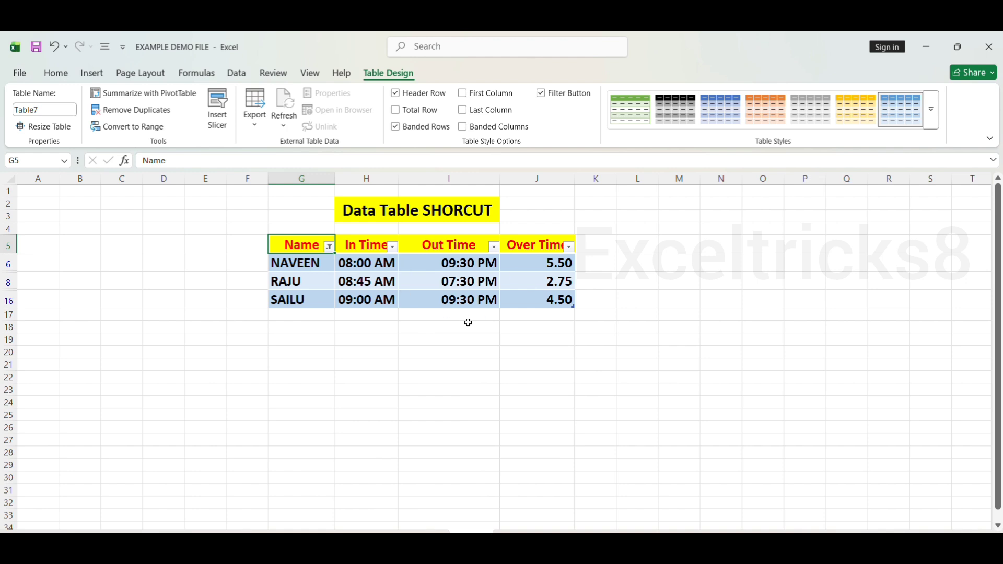
Copy only the visible cells of the filtered table, including its headers, and paste them at G22.
drag(296, 245, 529, 293)
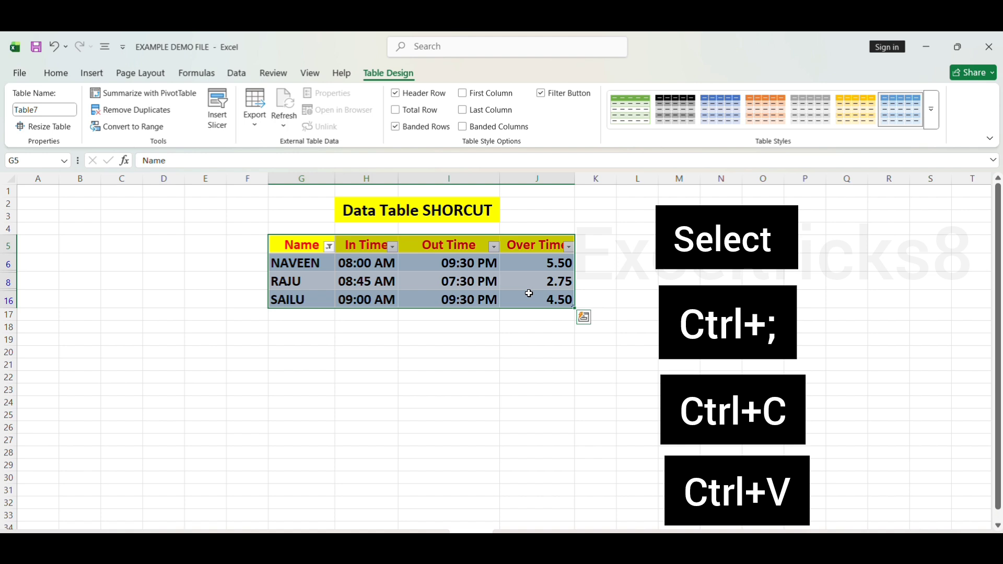
key(alt)
key(alt+semicolon)
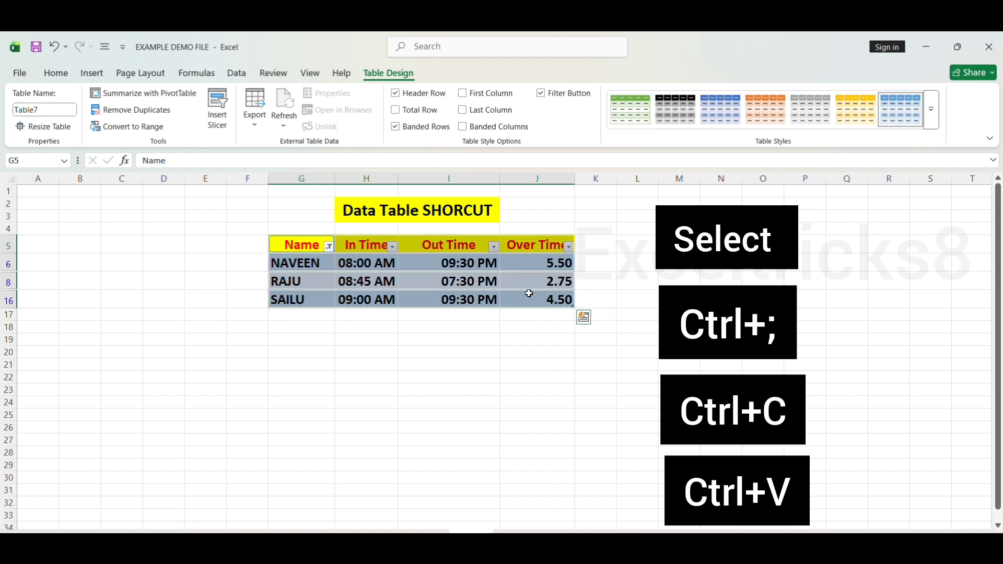
key(ctrl+c)
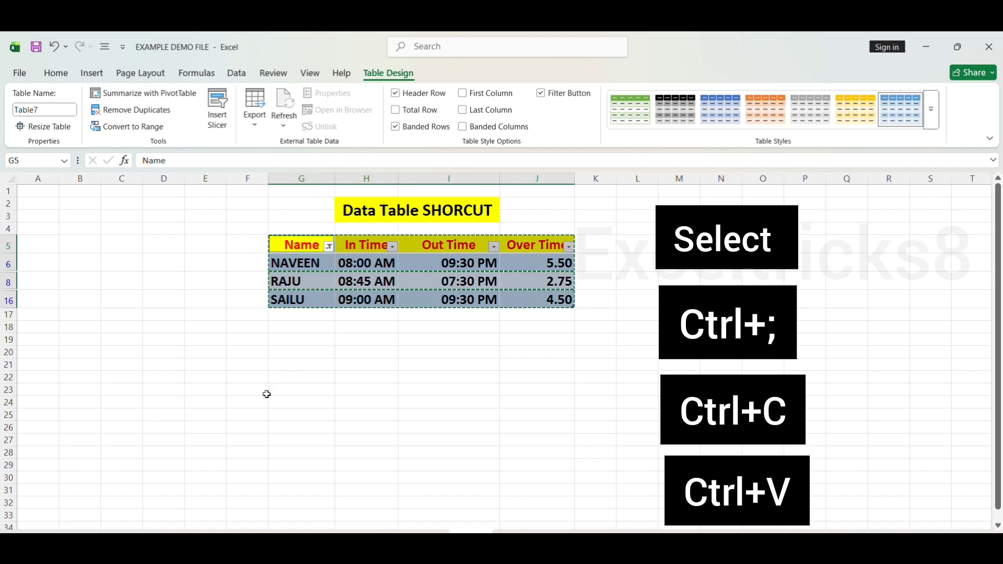
click(289, 375)
key(ctrl+v)
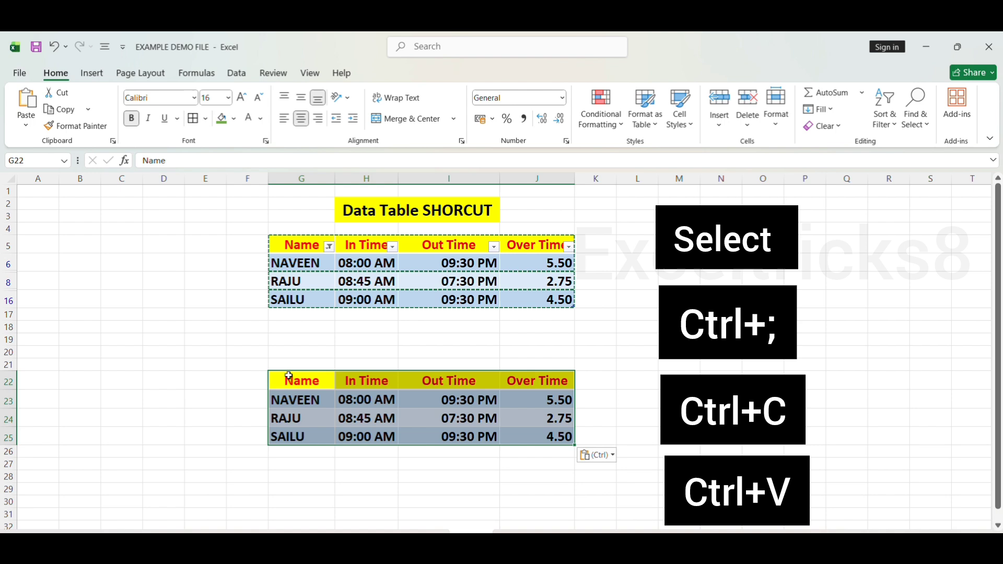
click(318, 412)
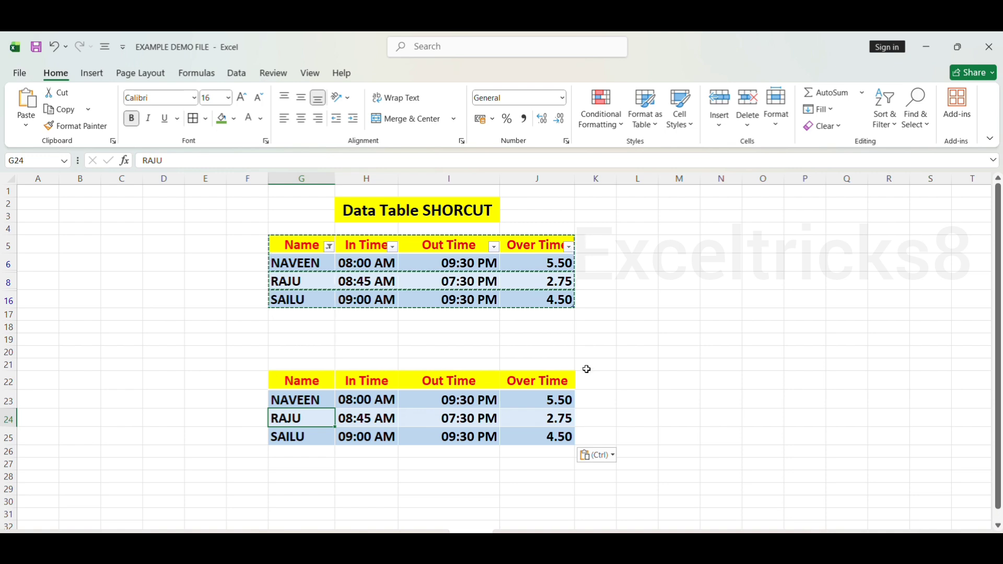
Undo the pasted copy at G22 and the filter on the Name column.
key(ctrl+z)
key(ctrl+z)
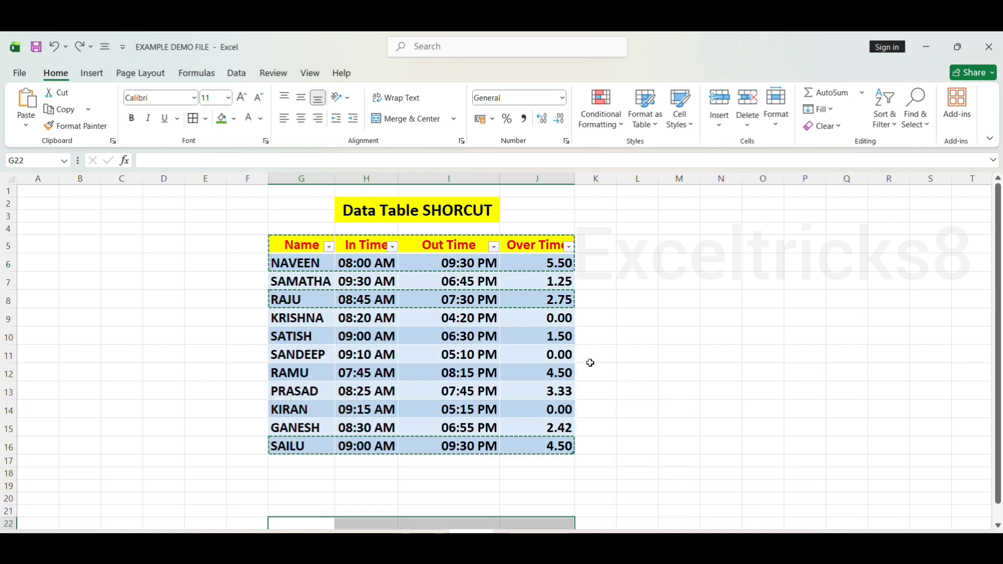
click(593, 355)
double_click(597, 358)
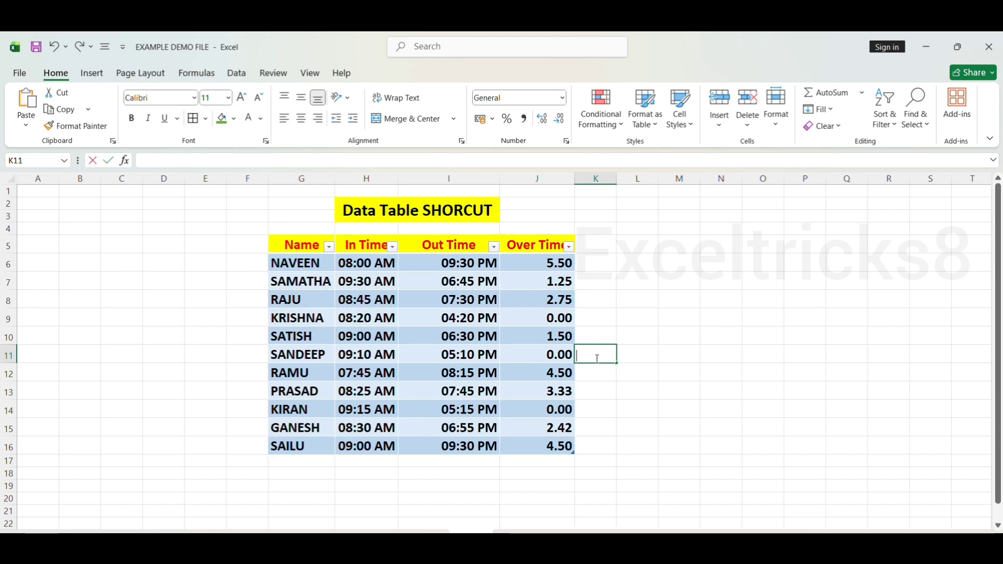
Clear only the formatting of the product table from the Products header row through the Total row (G3:J26), and undo the clearing.
click(600, 336)
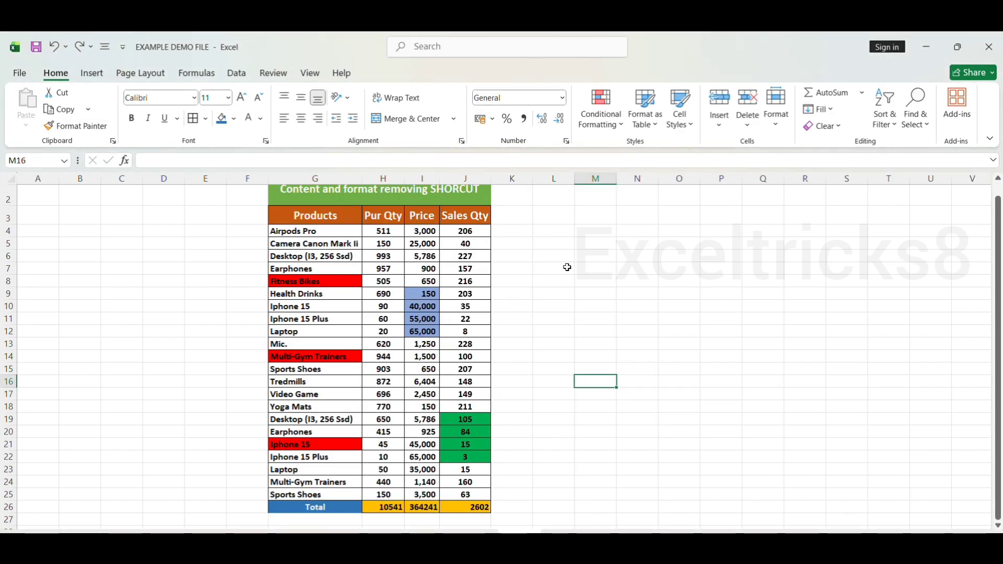
scroll(324, 226, up, 1)
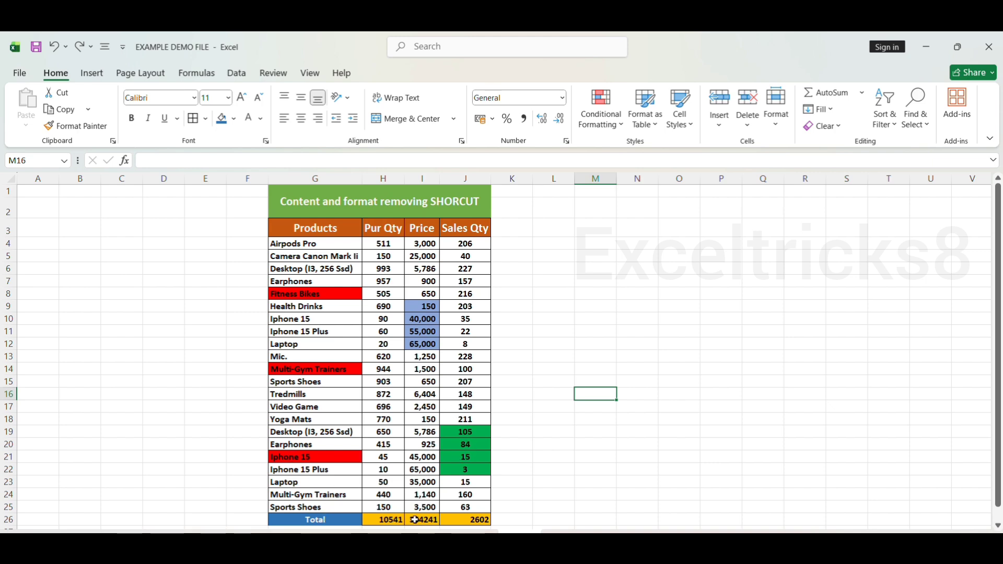
scroll(353, 475, down, 1)
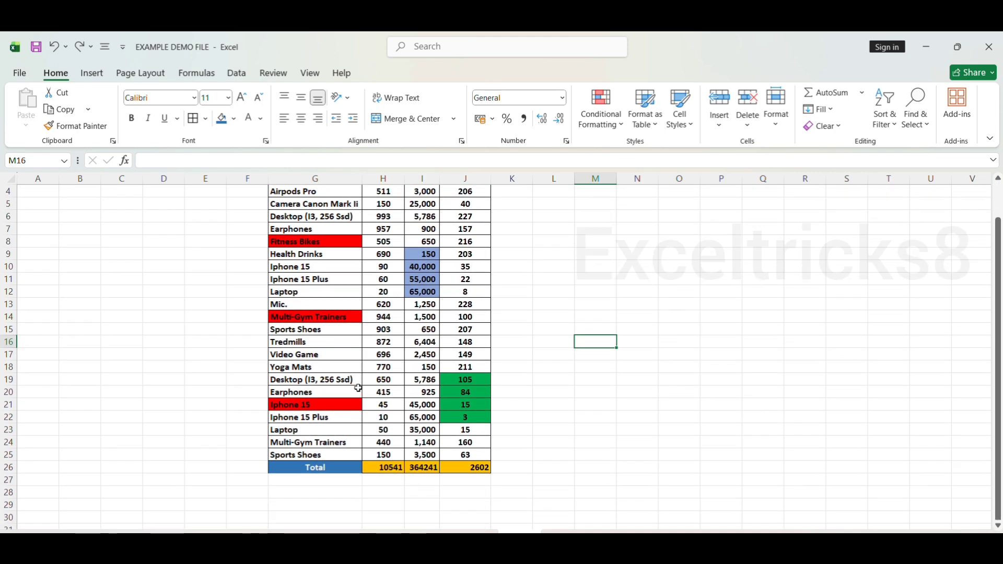
scroll(355, 381, up, 1)
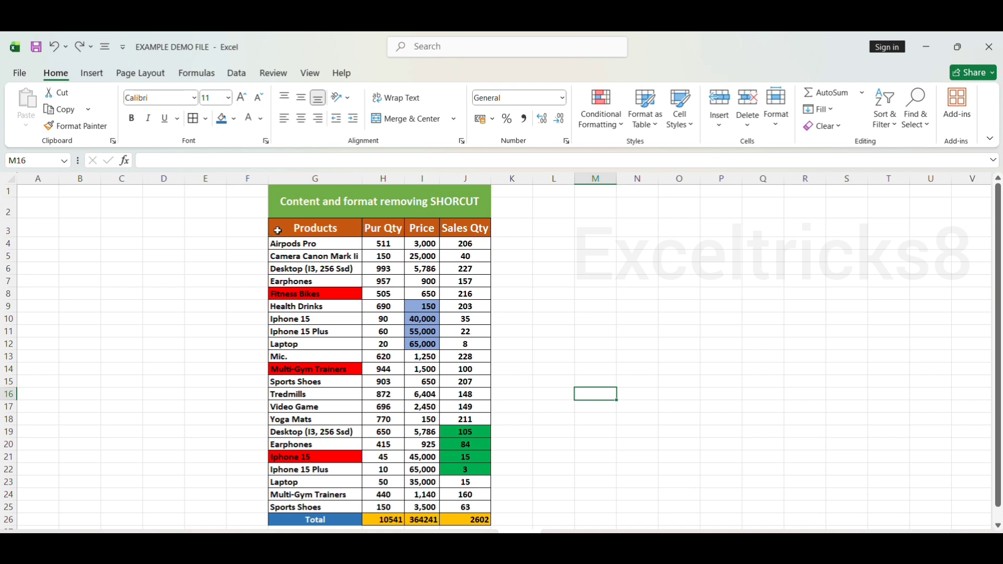
drag(277, 228, 460, 516)
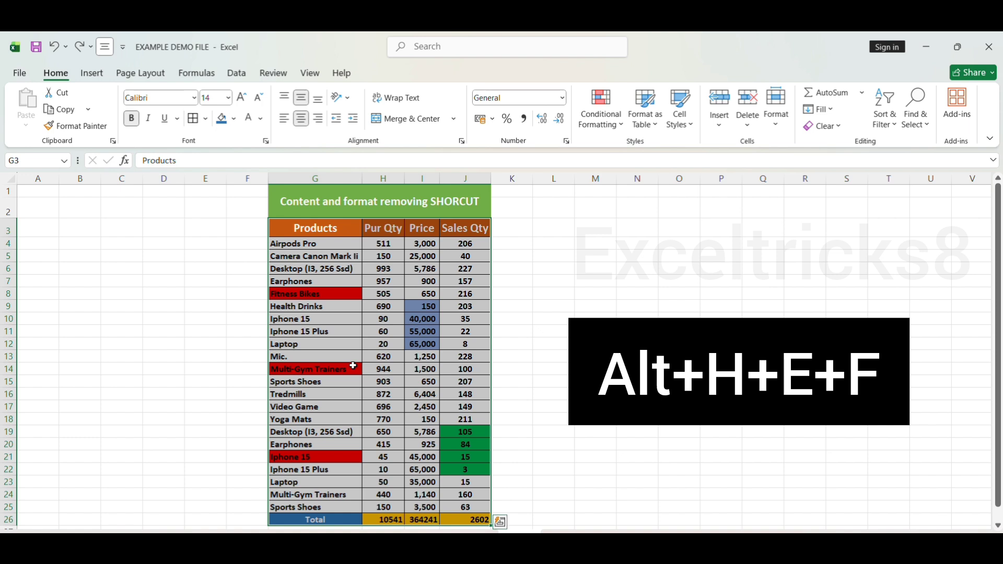
key(alt)
key(h)
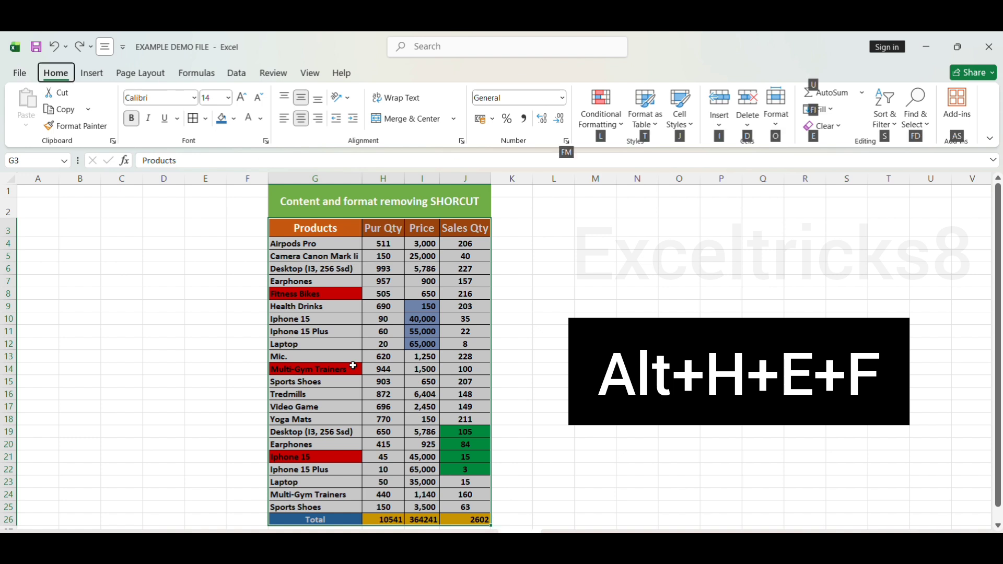
key(e)
key(f)
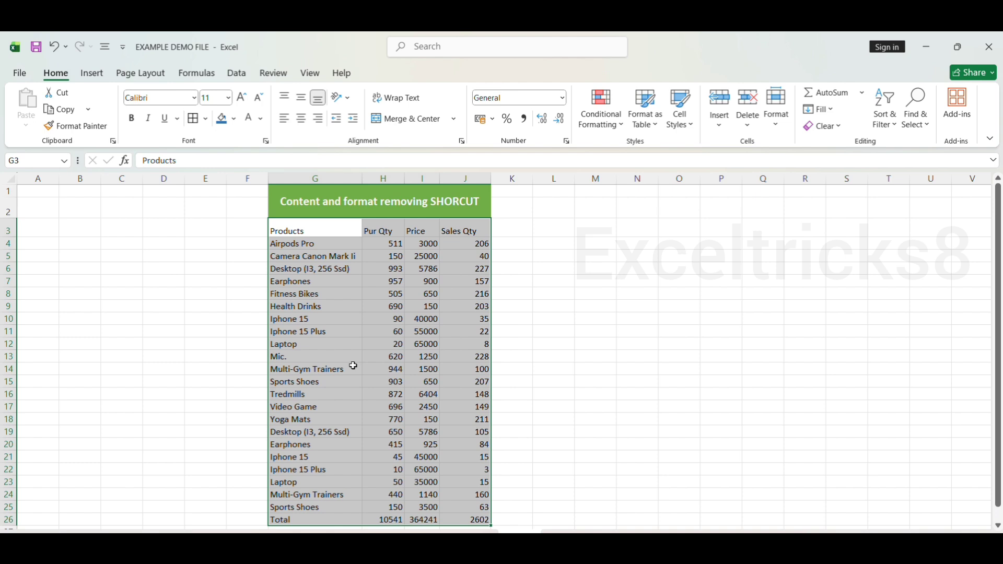
key(ctrl+z)
Clear only the contents of the entire product table, including its title, keep the cell formatting, and undo the clearing.
click(383, 295)
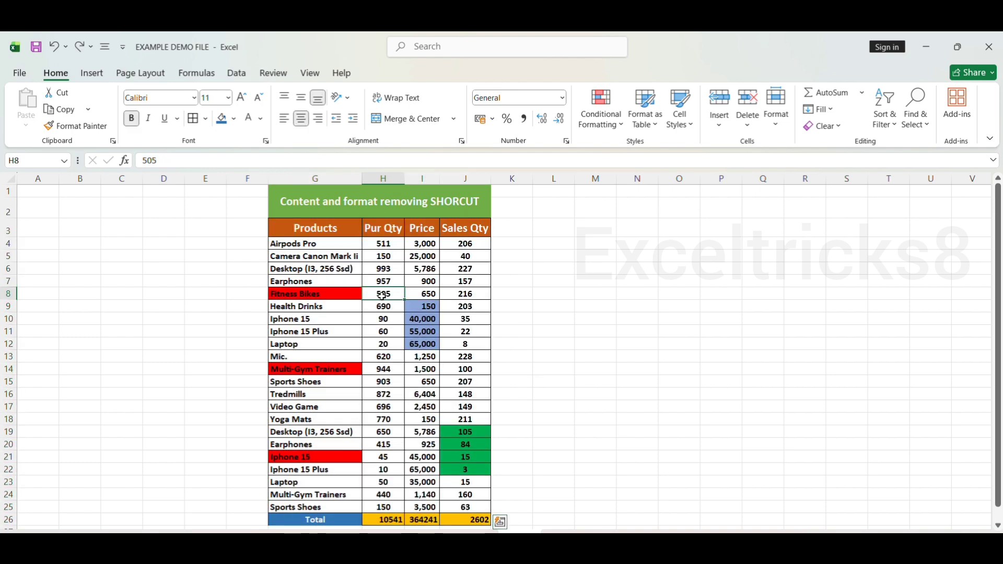
key(ctrl+a)
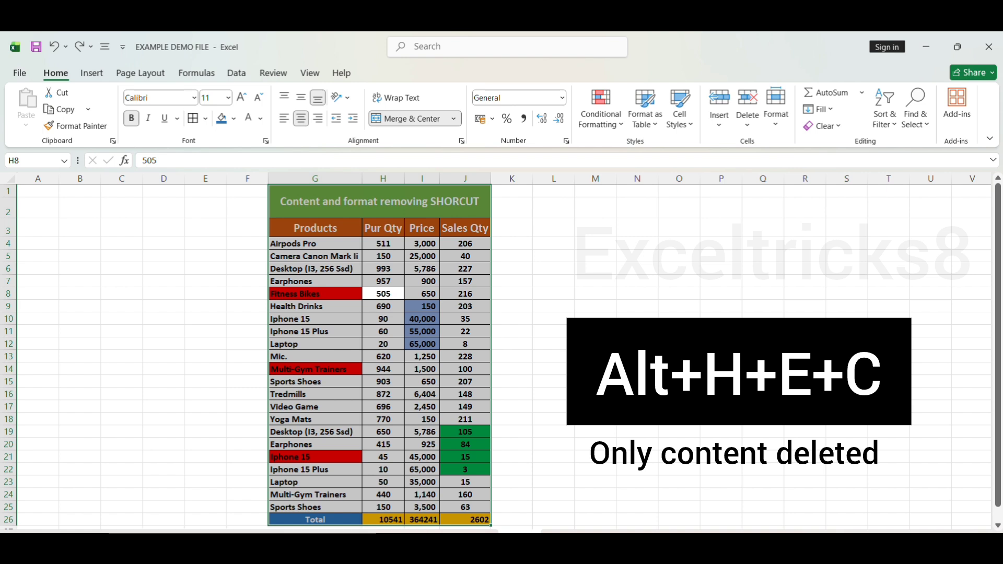
key(alt)
key(h)
key(e)
key(c)
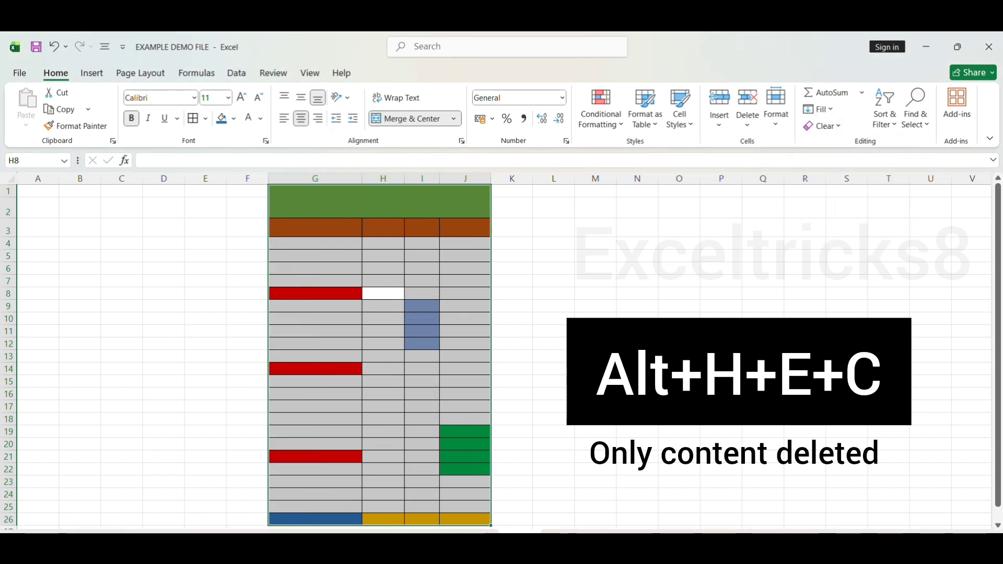
scroll(412, 369, down, 1)
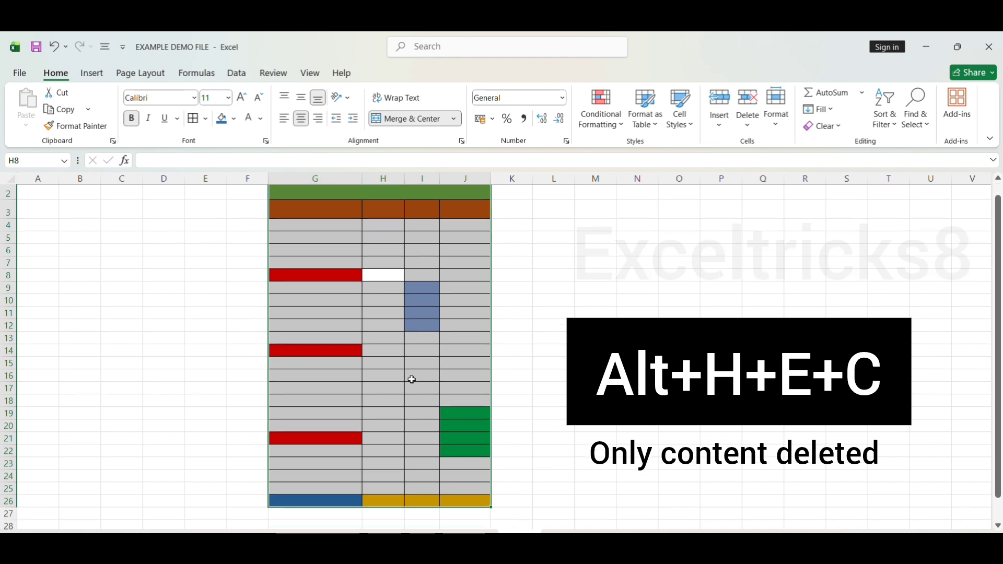
click(413, 366)
scroll(412, 364, up, 1)
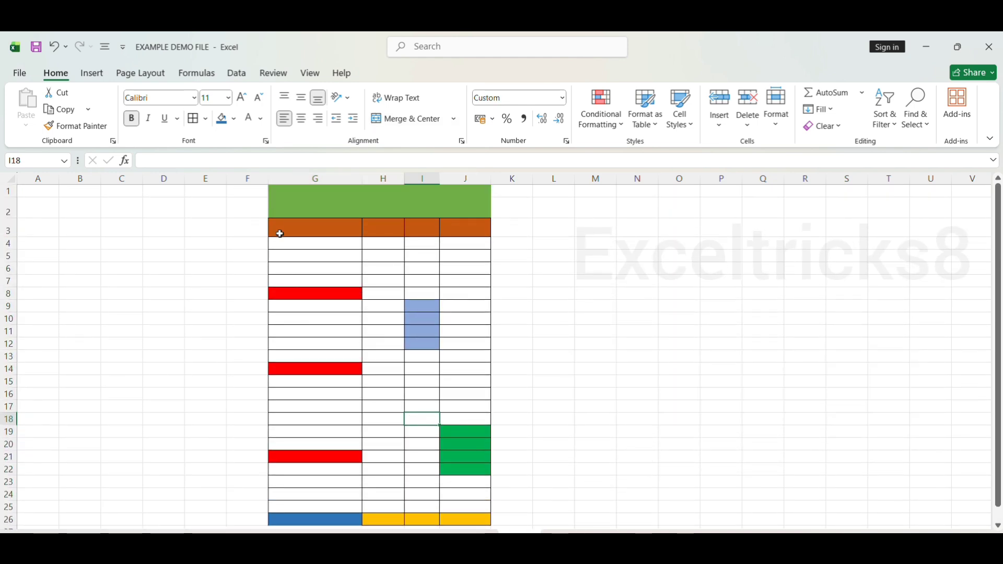
scroll(408, 455, down, 2)
scroll(404, 455, up, 2)
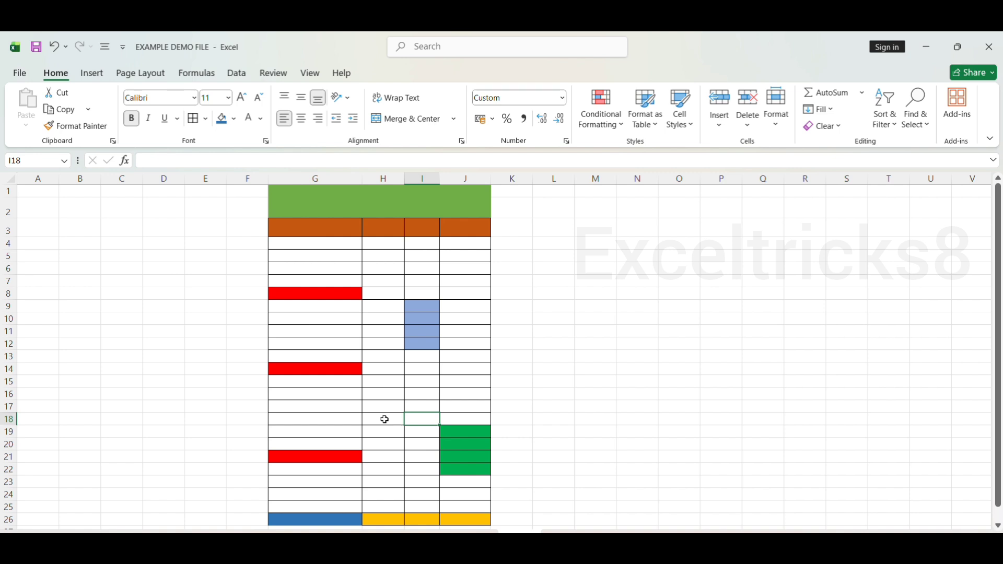
key(ctrl+z)
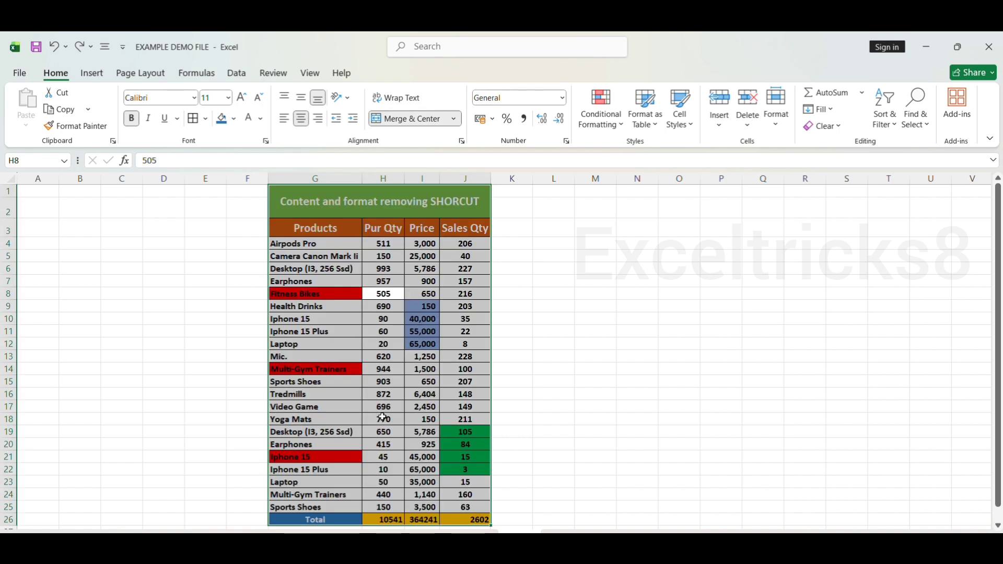
click(601, 329)
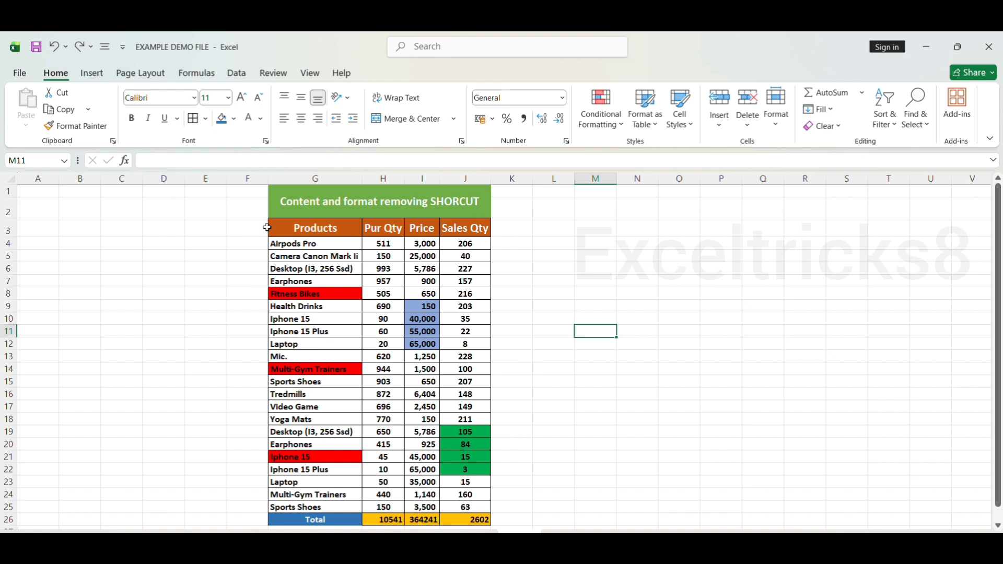
Clear both the contents and the formatting of the entire product table, check the emptied sheet, and undo the clearing.
click(305, 228)
key(ctrl+a)
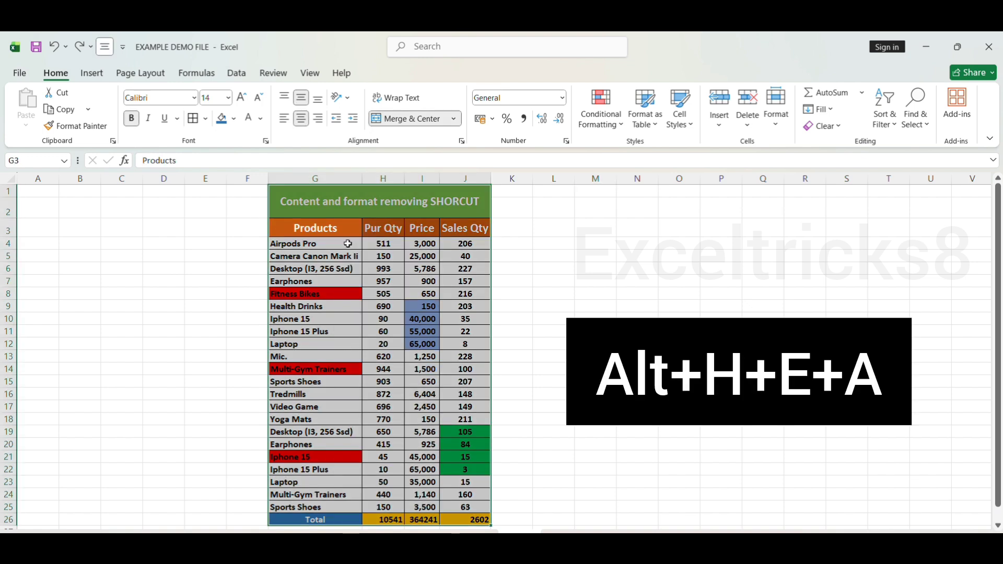
key(alt)
key(h)
key(e)
key(a)
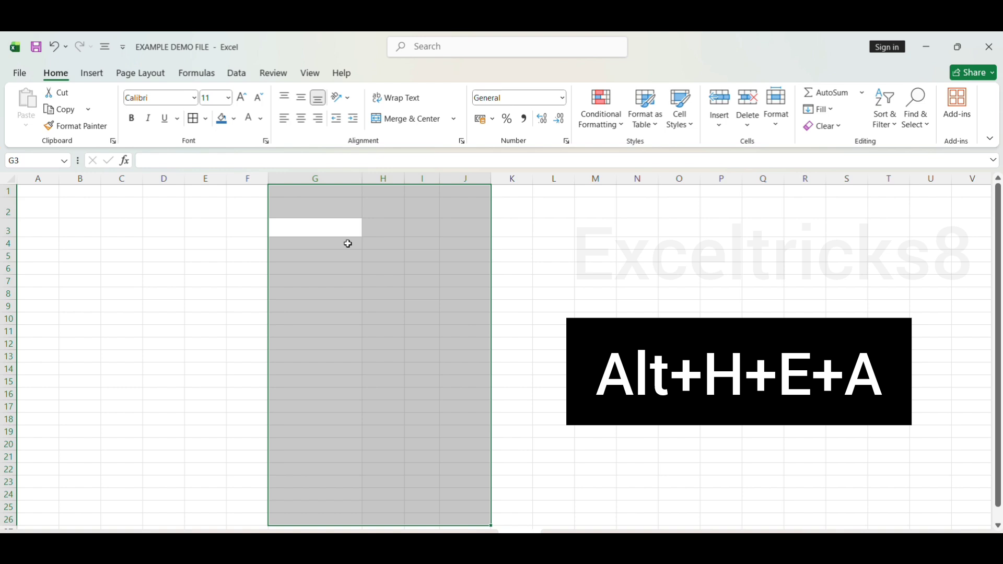
click(563, 257)
scroll(448, 323, down, 3)
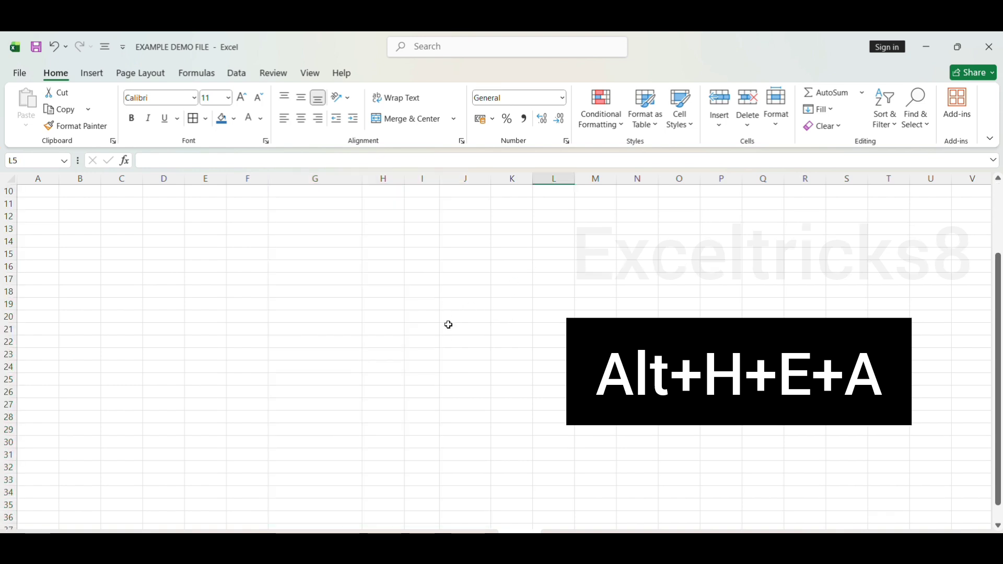
scroll(449, 324, up, 3)
scroll(448, 324, down, 6)
scroll(436, 328, up, 5)
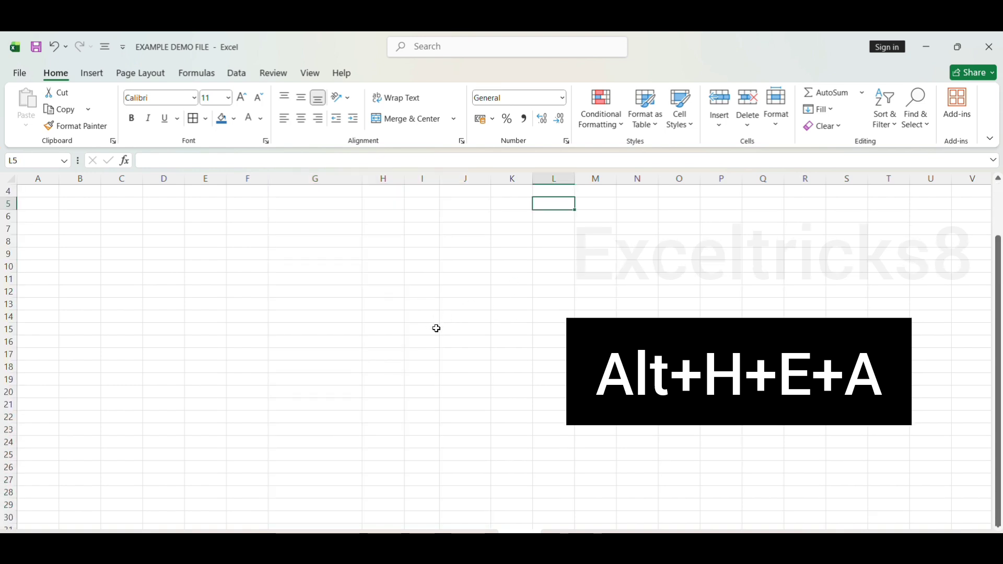
scroll(436, 328, up, 1)
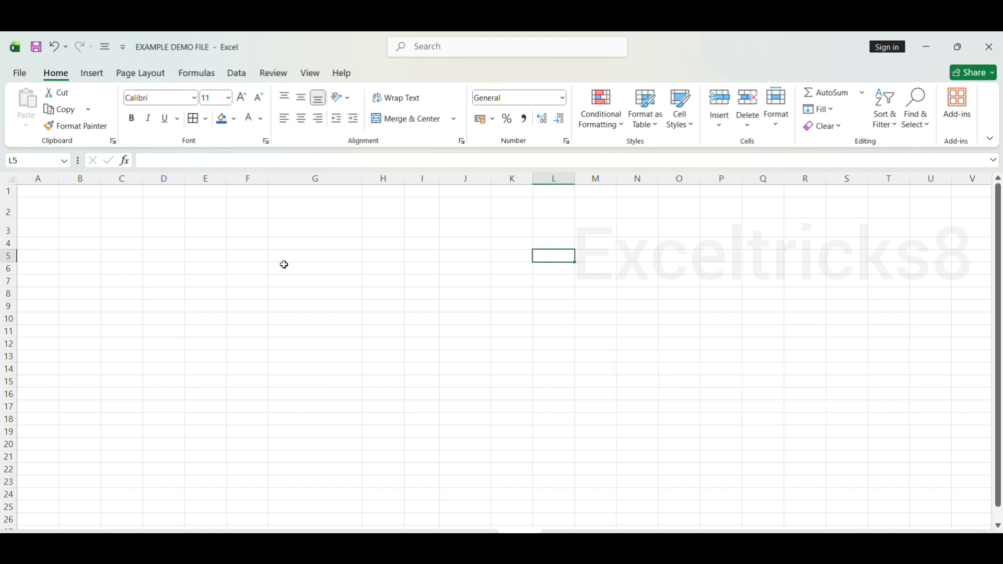
key(ctrl+z)
click(588, 327)
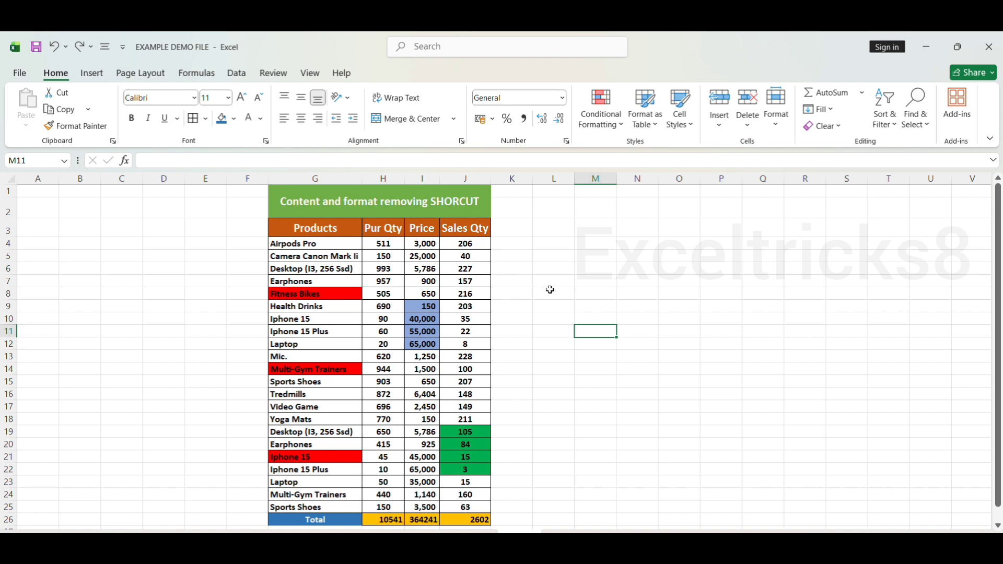
Apply Clear Formats and Clear Contents to the entire product table, and undo both operations.
click(382, 255)
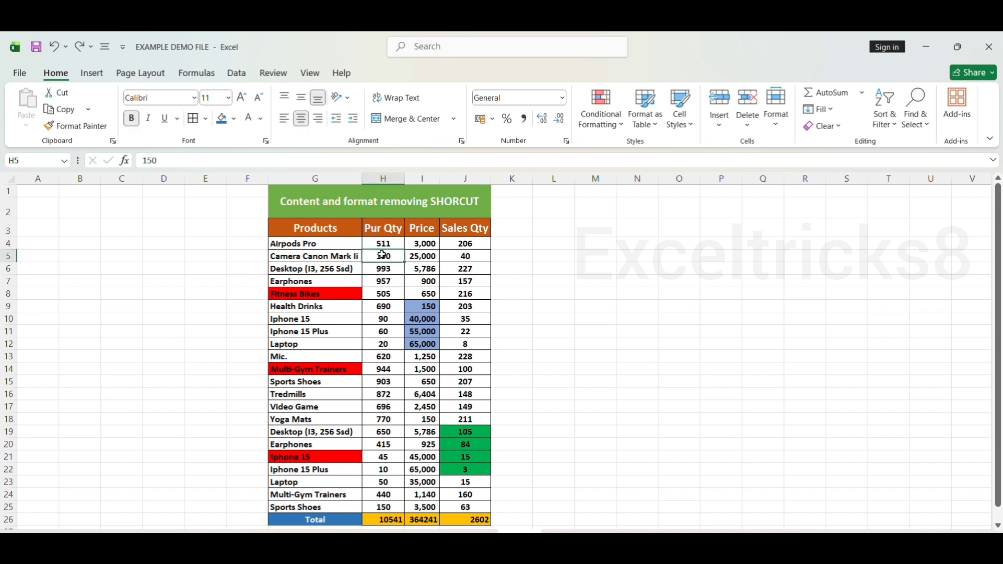
key(ctrl+a)
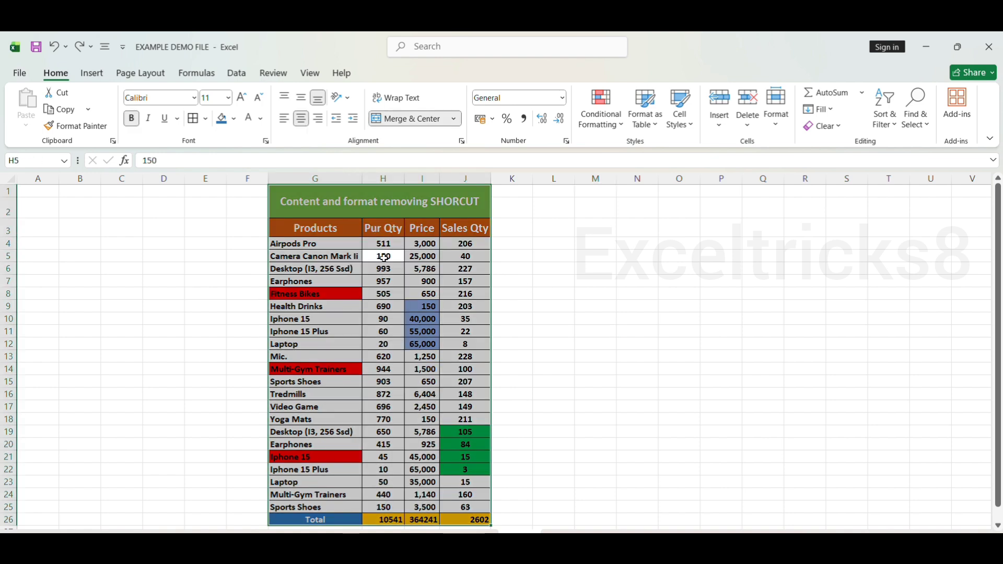
click(841, 130)
click(842, 162)
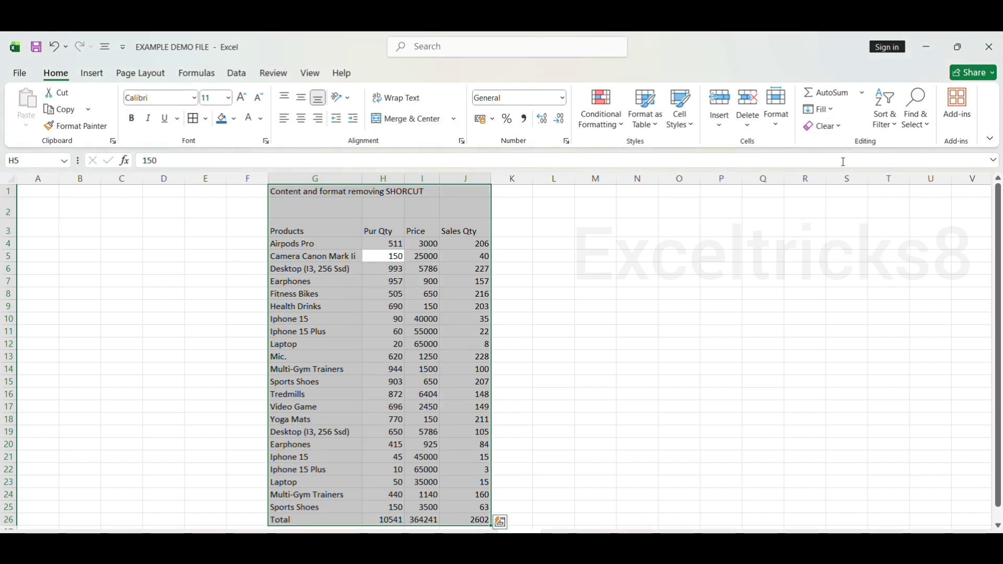
click(840, 130)
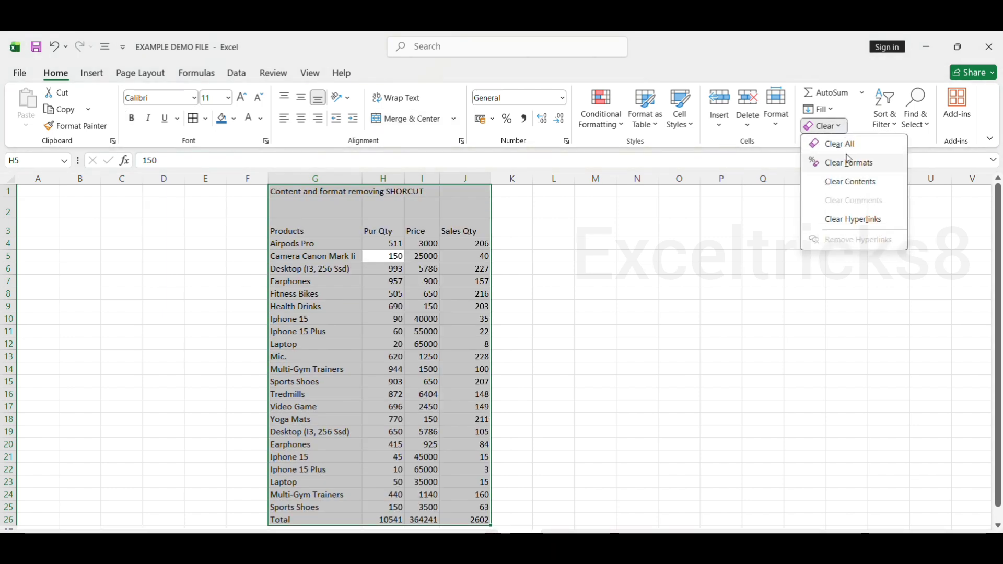
click(836, 182)
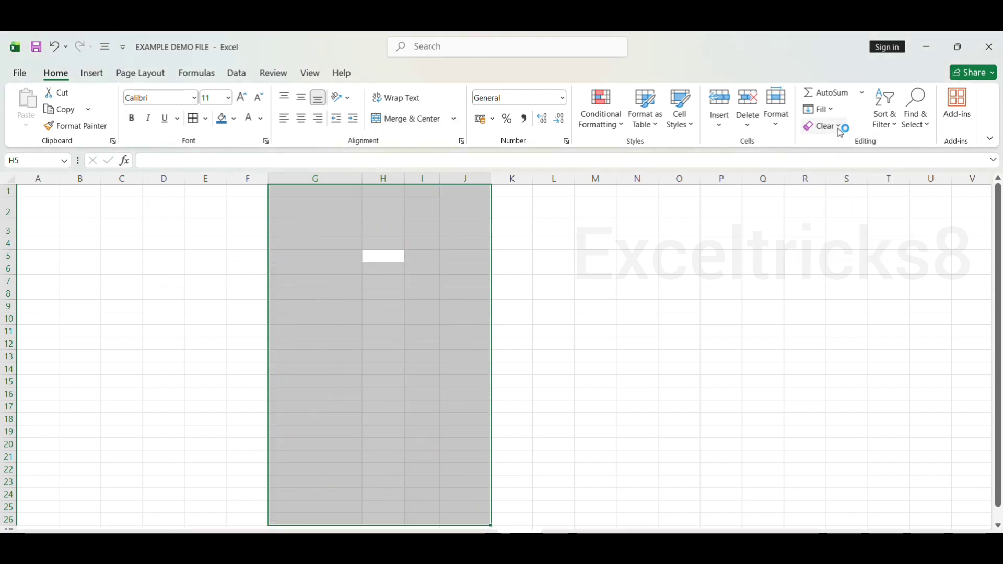
key(ctrl+z)
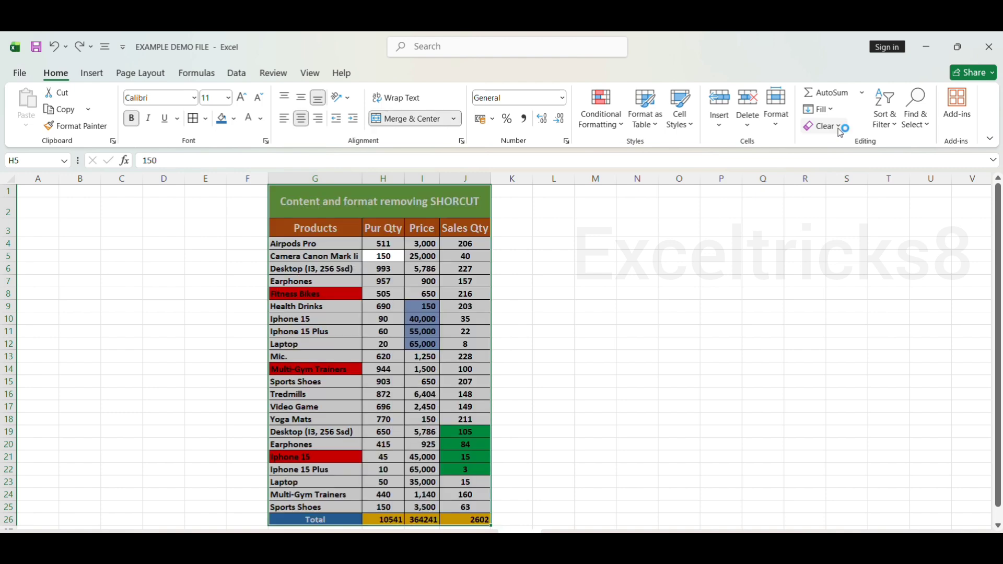
Apply Clear All to the selected product table, undo it, and deselect the table by selecting cell H14.
click(834, 127)
click(849, 143)
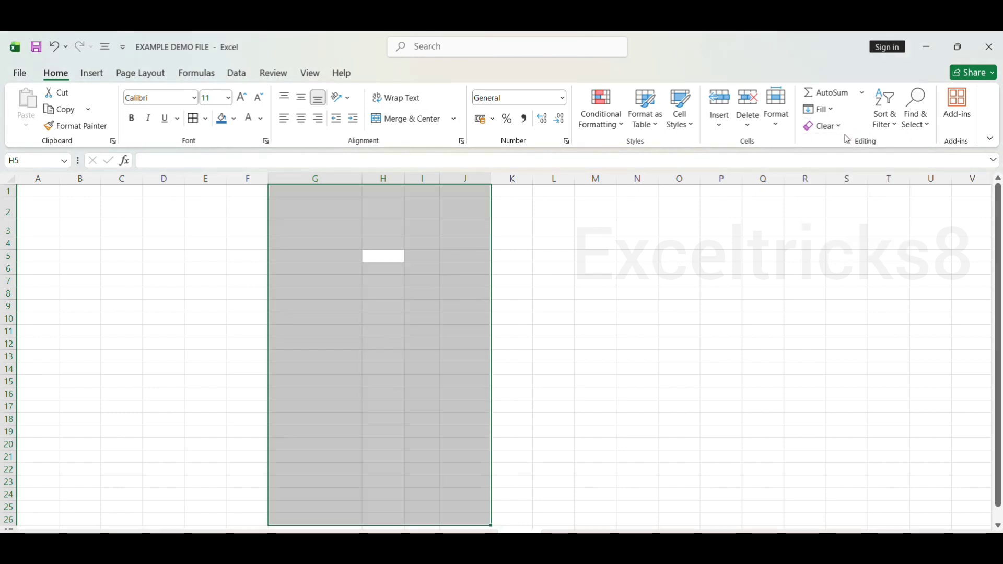
key(ctrl+z)
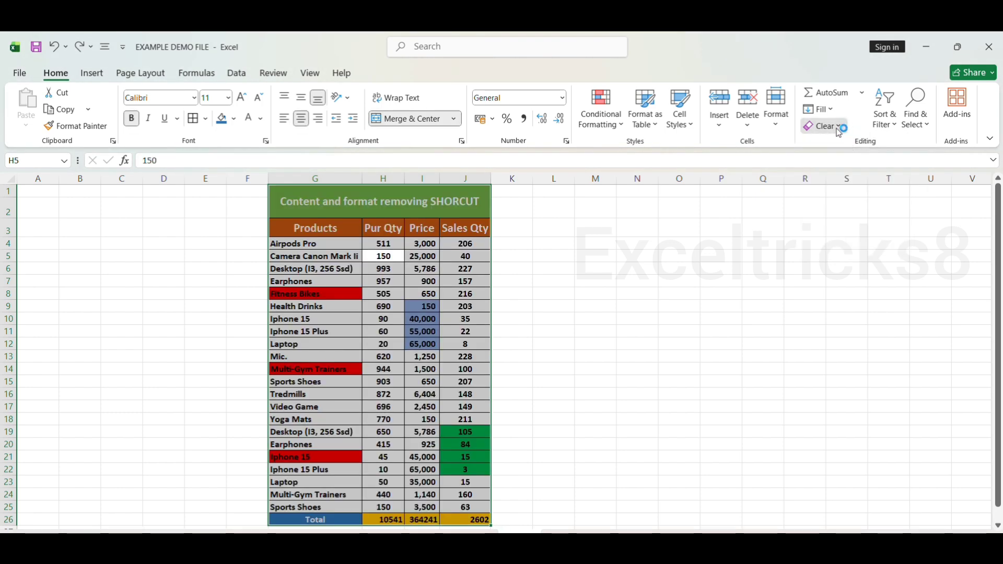
click(838, 127)
click(840, 130)
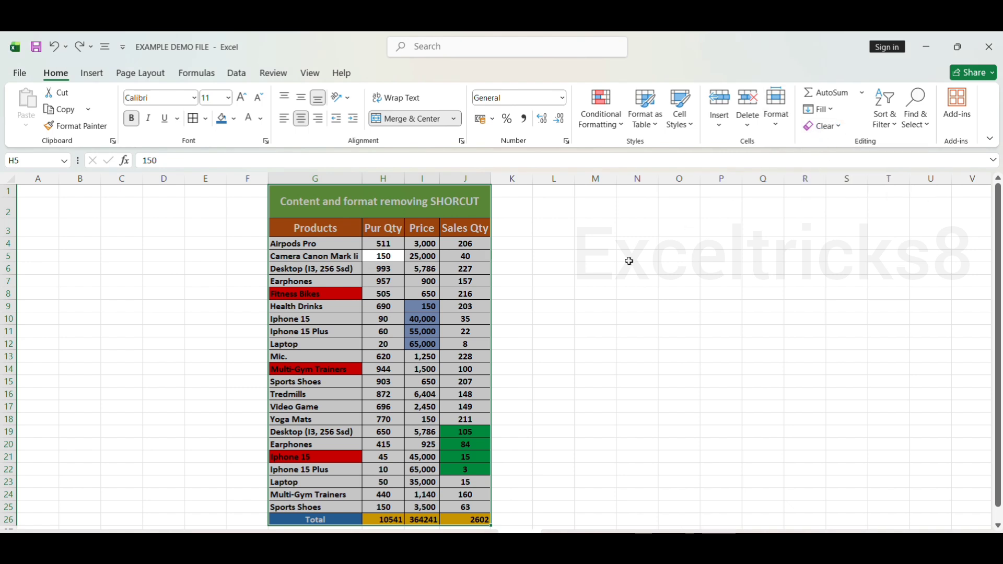
click(393, 369)
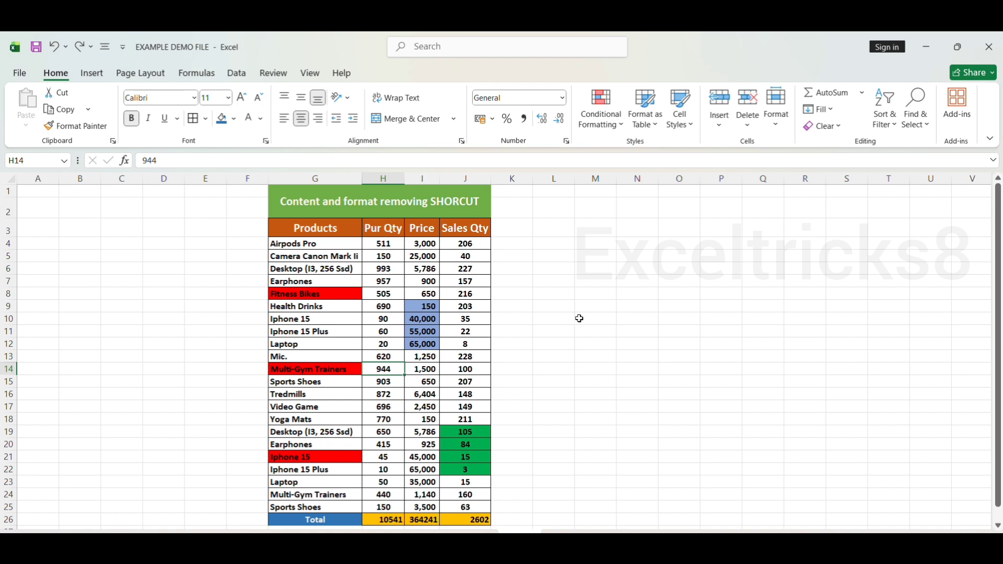